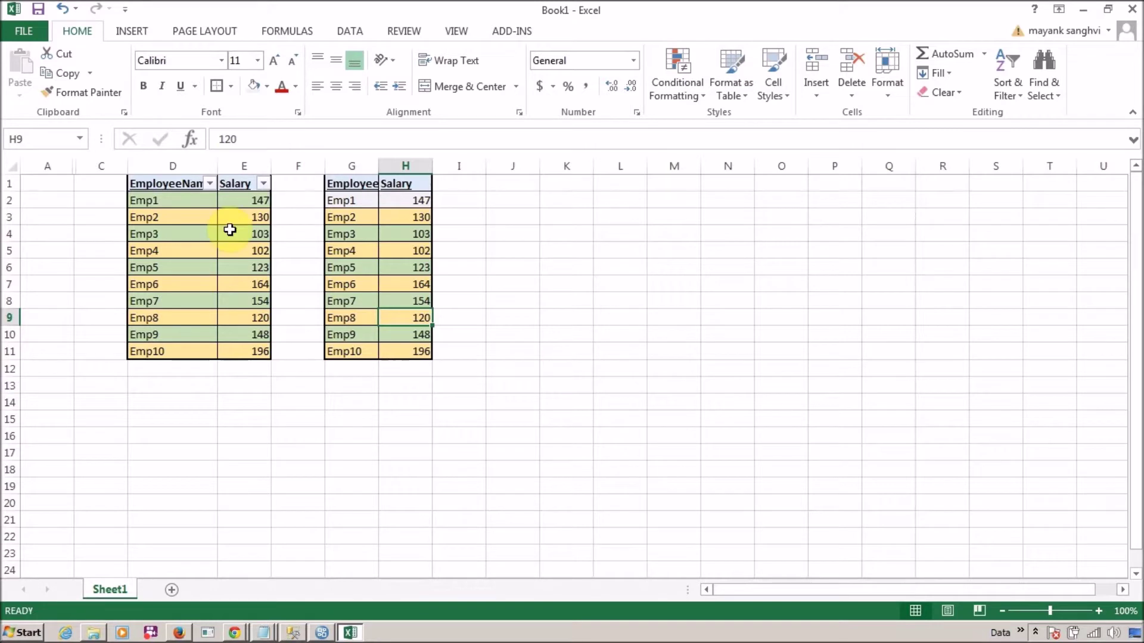
# - Examine the two employee salary tables and their alternating row colours, including the EmployeeName and Salary columns
pyautogui.click(94, 197)
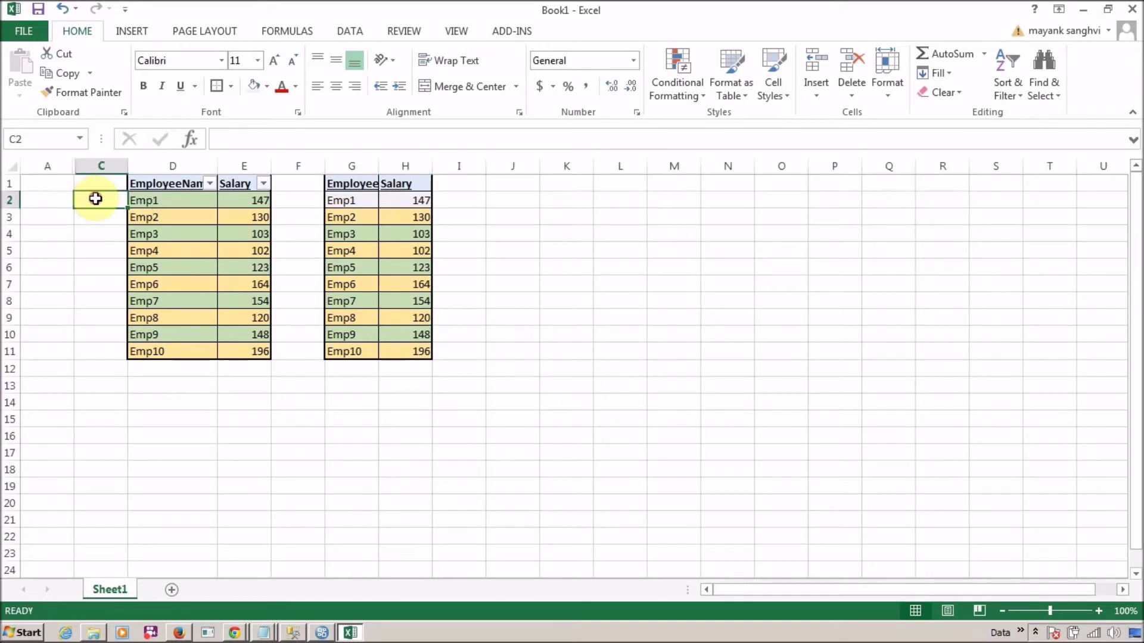
pyautogui.moveTo(155, 375); pyautogui.dragTo(232, 378)
pyautogui.click(345, 373)
pyautogui.moveTo(345, 372); pyautogui.dragTo(391, 369)
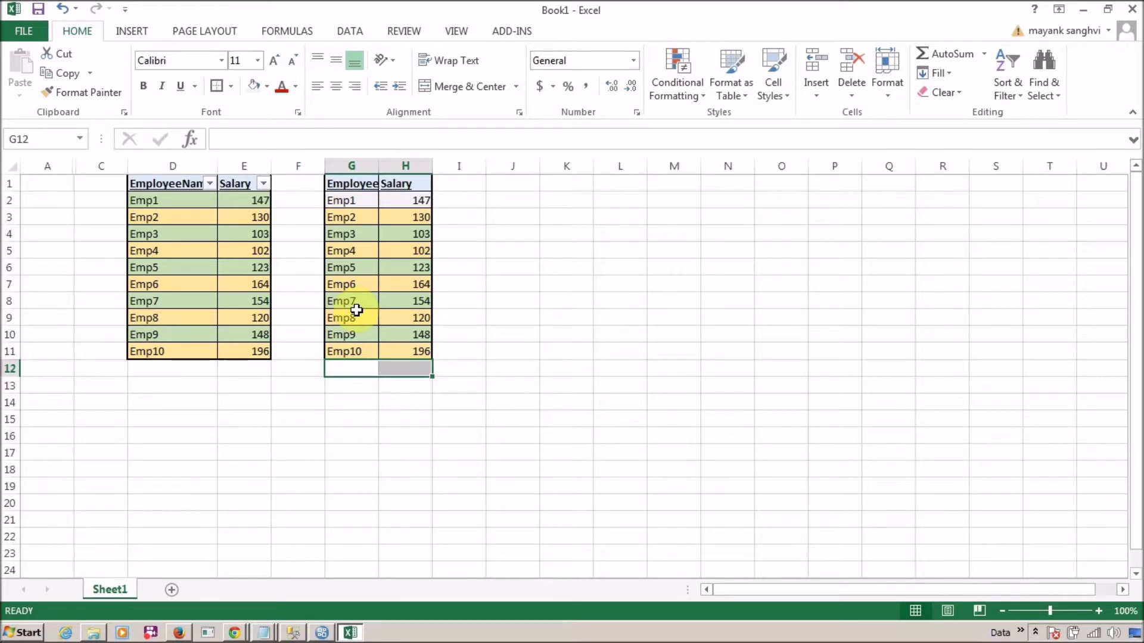
pyautogui.press('Up')
pyautogui.press('Up')
pyautogui.press('Up')
pyautogui.press('Up')
pyautogui.press('Up')
pyautogui.press('Up')
pyautogui.press('Up')
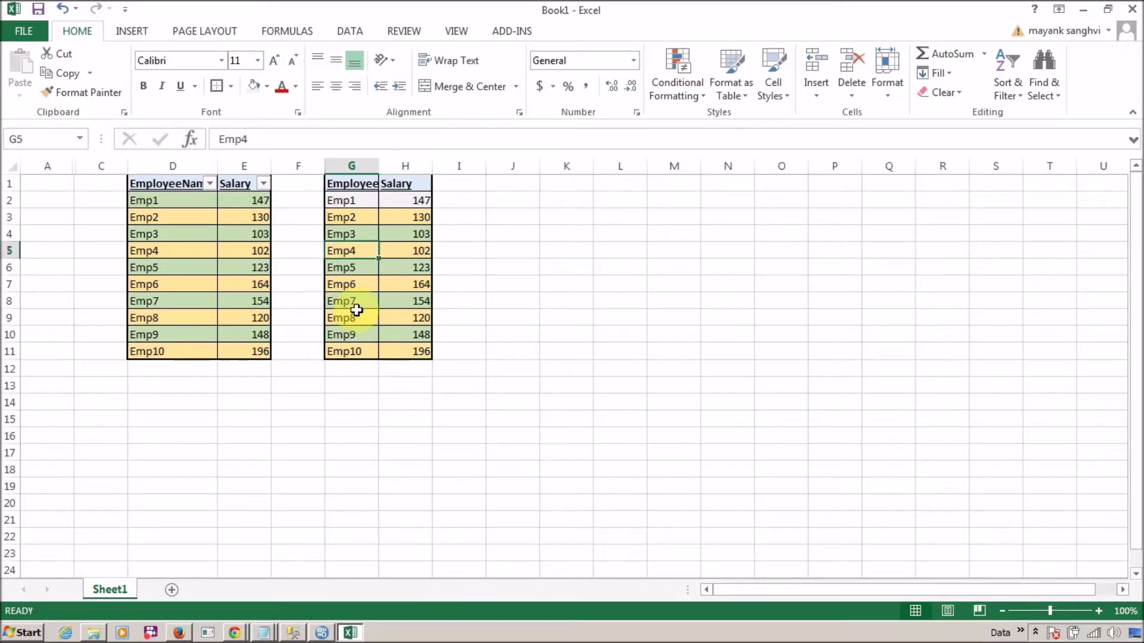
pyautogui.press('Left')
pyautogui.press('Left')
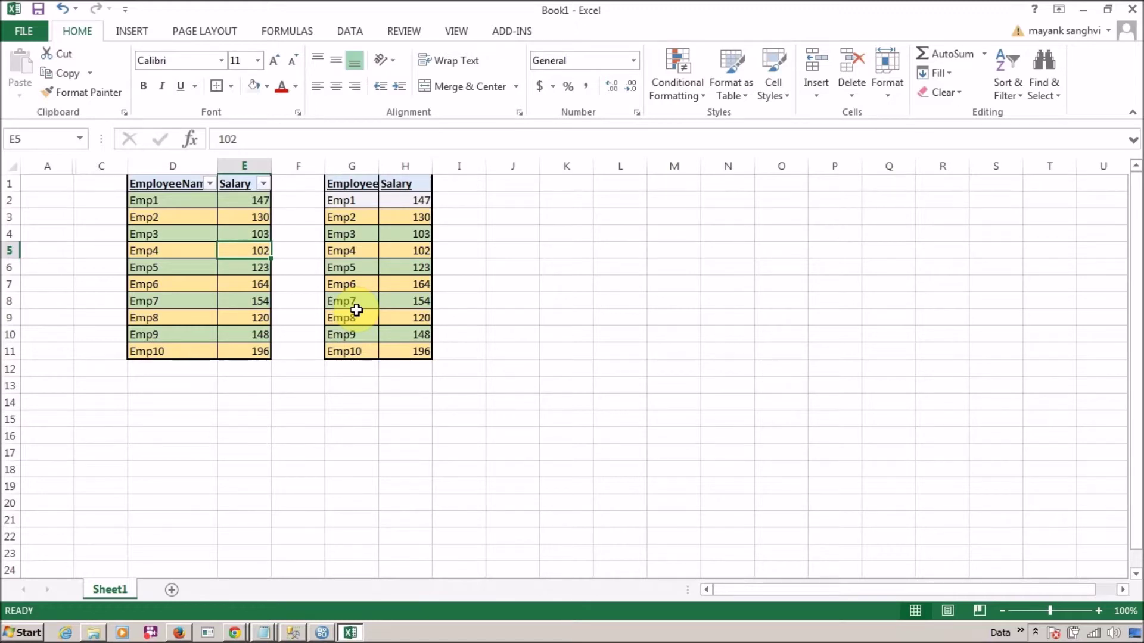
pyautogui.moveTo(179, 166); pyautogui.dragTo(237, 166)
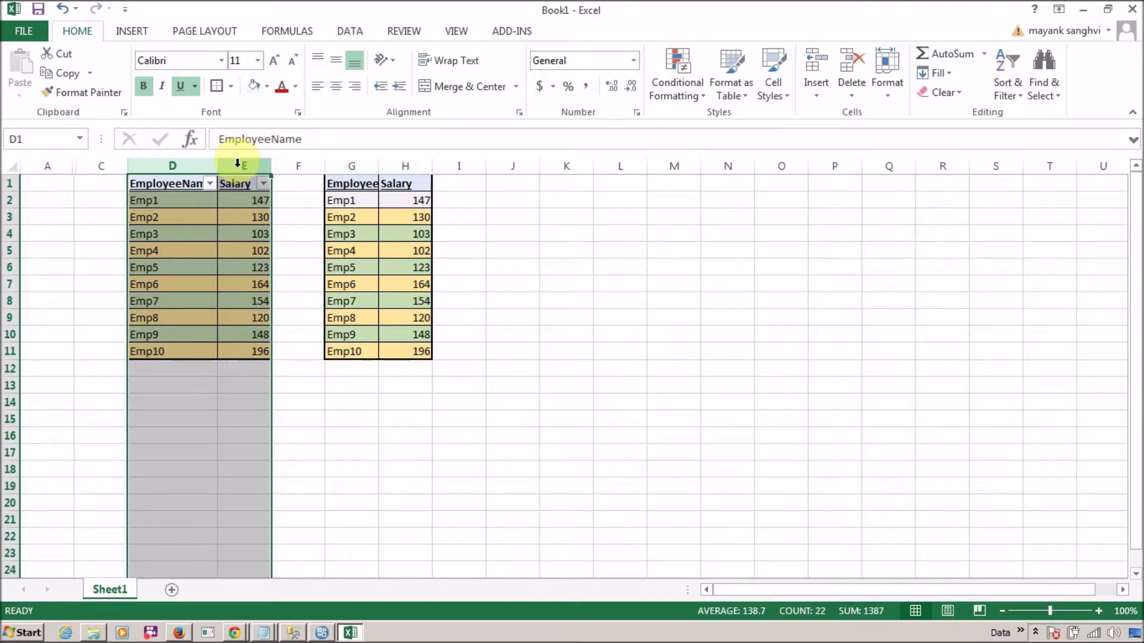
# - Switch to IBM Cognos Report Studio and add EmployeName and Salary from tbl_Employee to the empty page as a list
pyautogui.hotkey('alt', 'Tab')
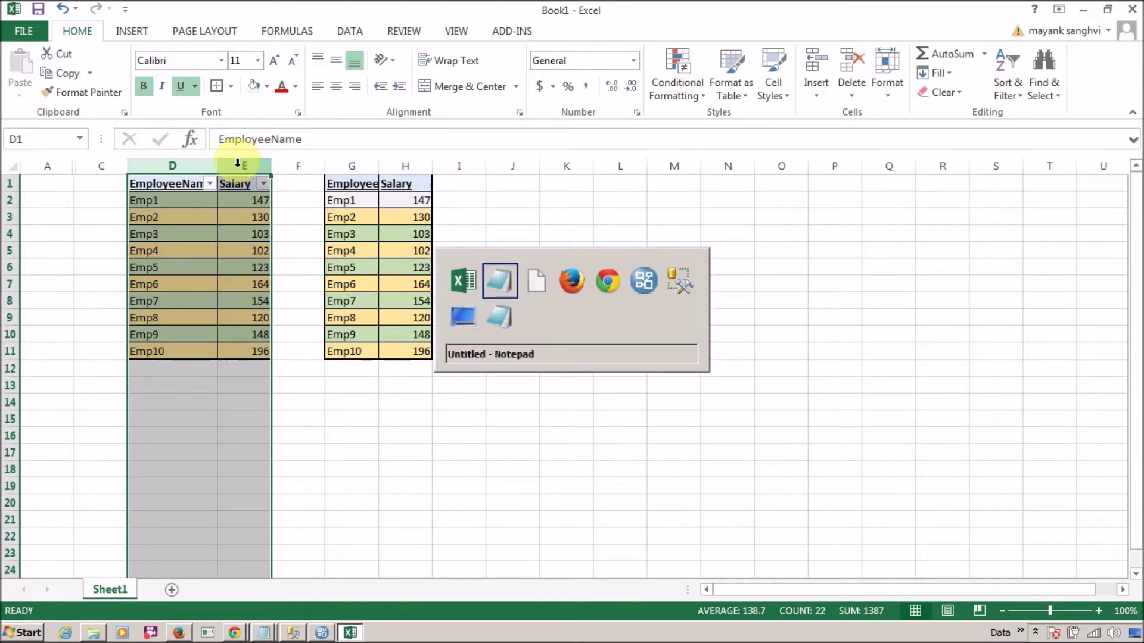
pyautogui.hotkey('alt', 'Tab')
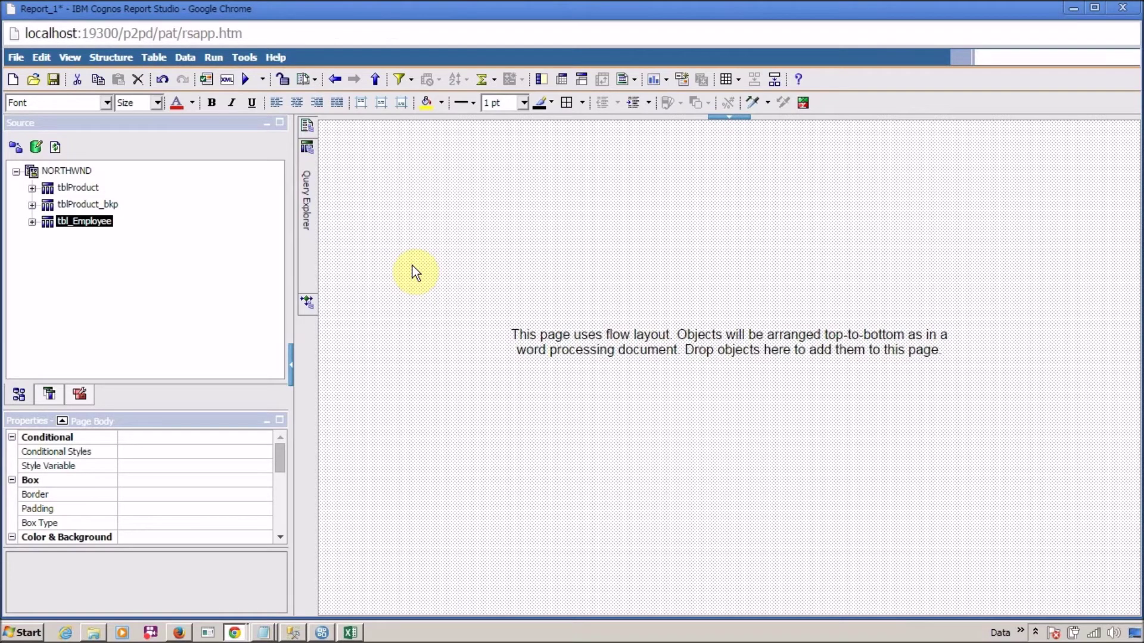
pyautogui.click(32, 223)
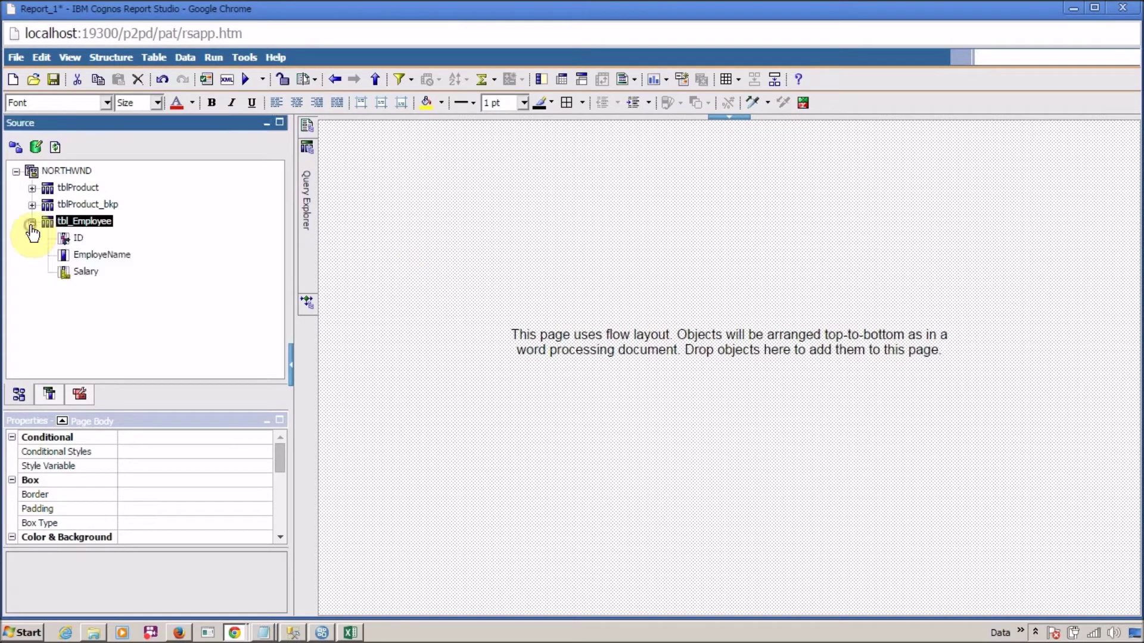
pyautogui.click(73, 240)
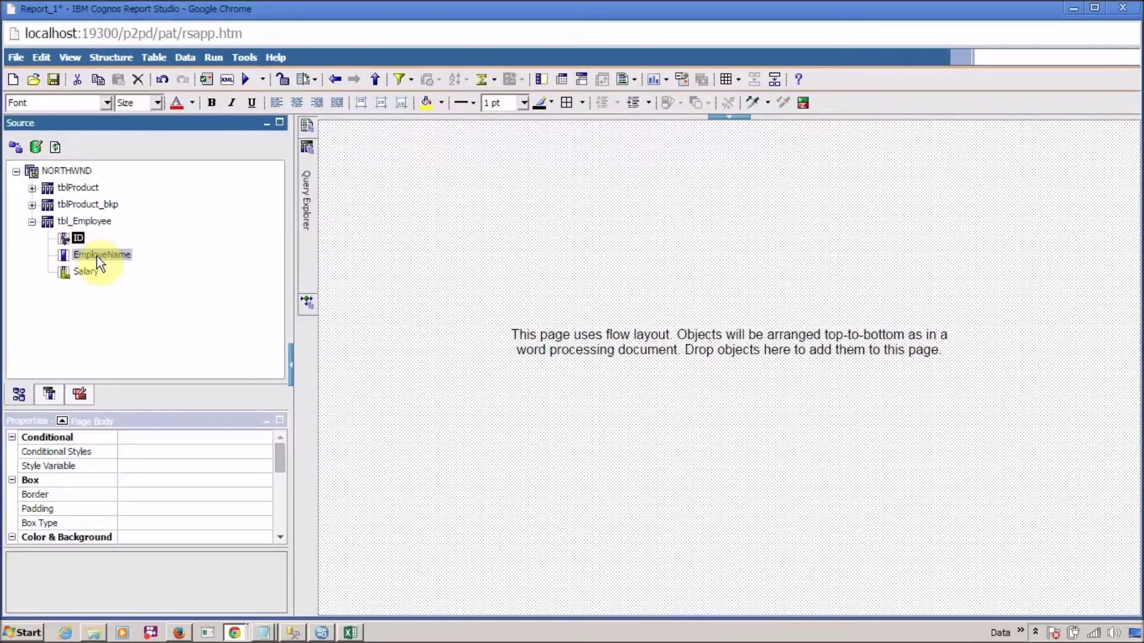
pyautogui.click(97, 256)
pyautogui.keyDown('shift'); pyautogui.click(96, 271); pyautogui.keyUp('shift')
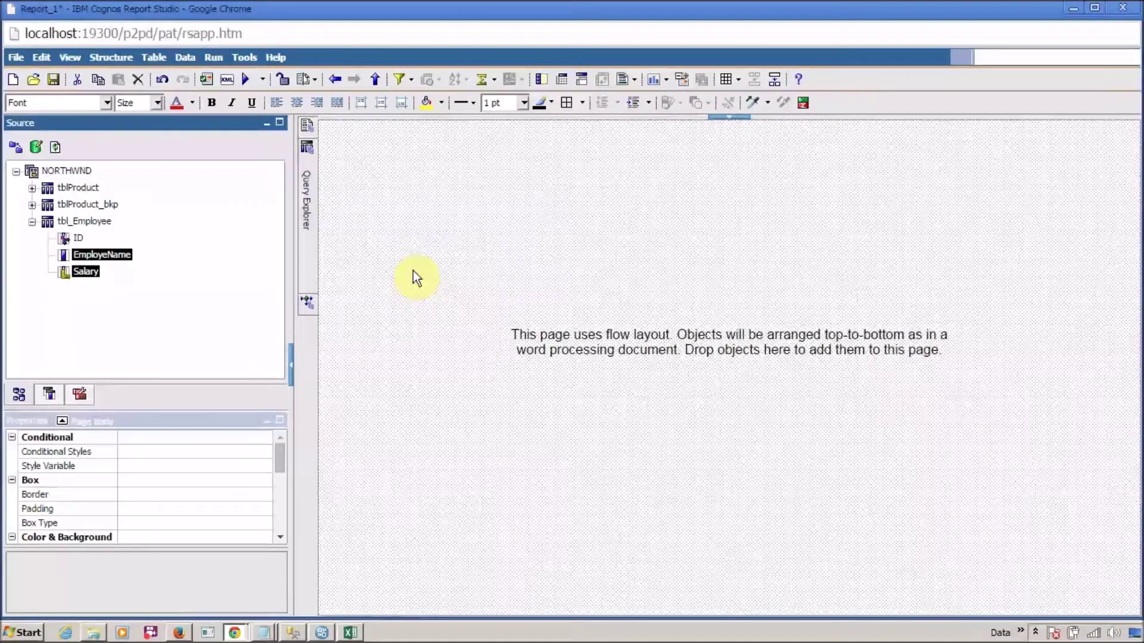
pyautogui.moveTo(200, 235); pyautogui.dragTo(428, 226)
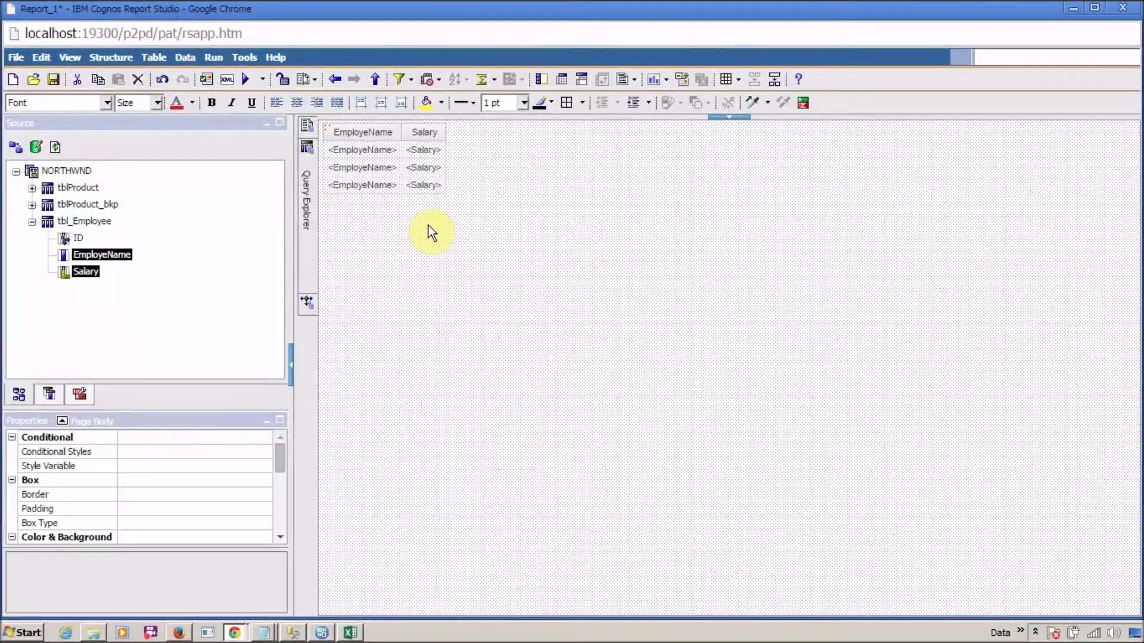
# - Open the list's query and add a new data item to its data items
pyautogui.rightClick(390, 162)
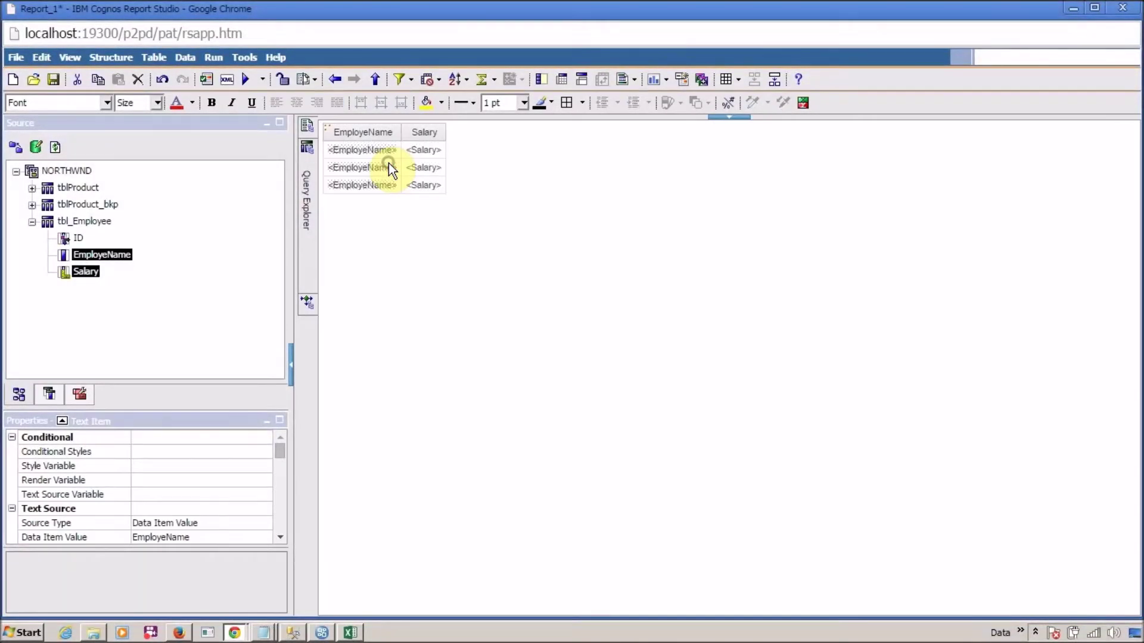
pyautogui.click(432, 225)
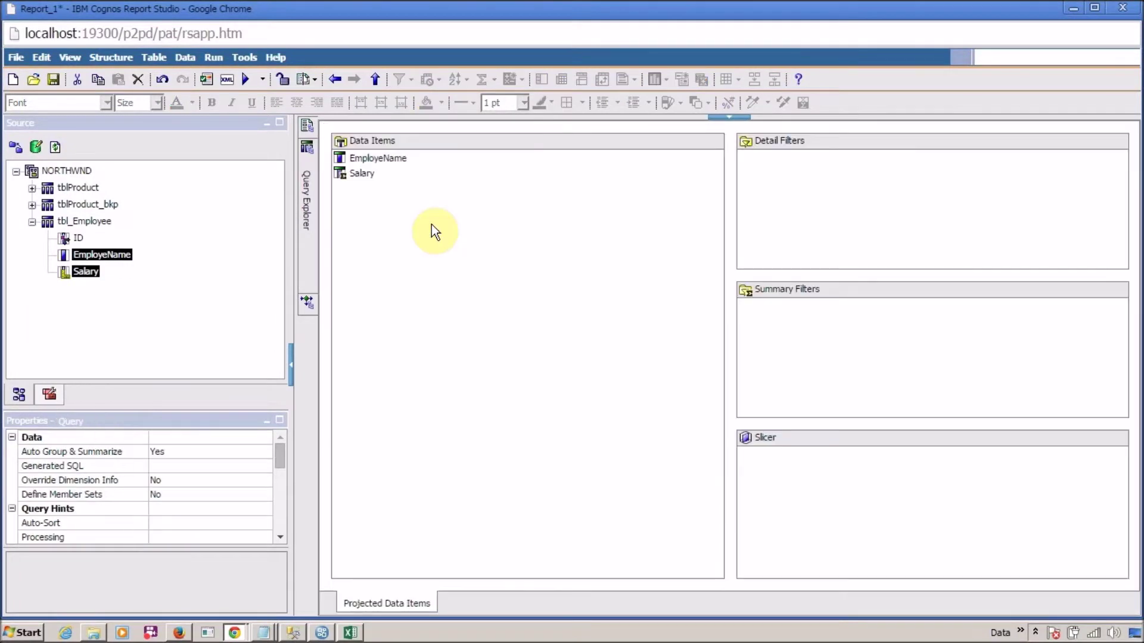
pyautogui.click(55, 221)
pyautogui.click(31, 222)
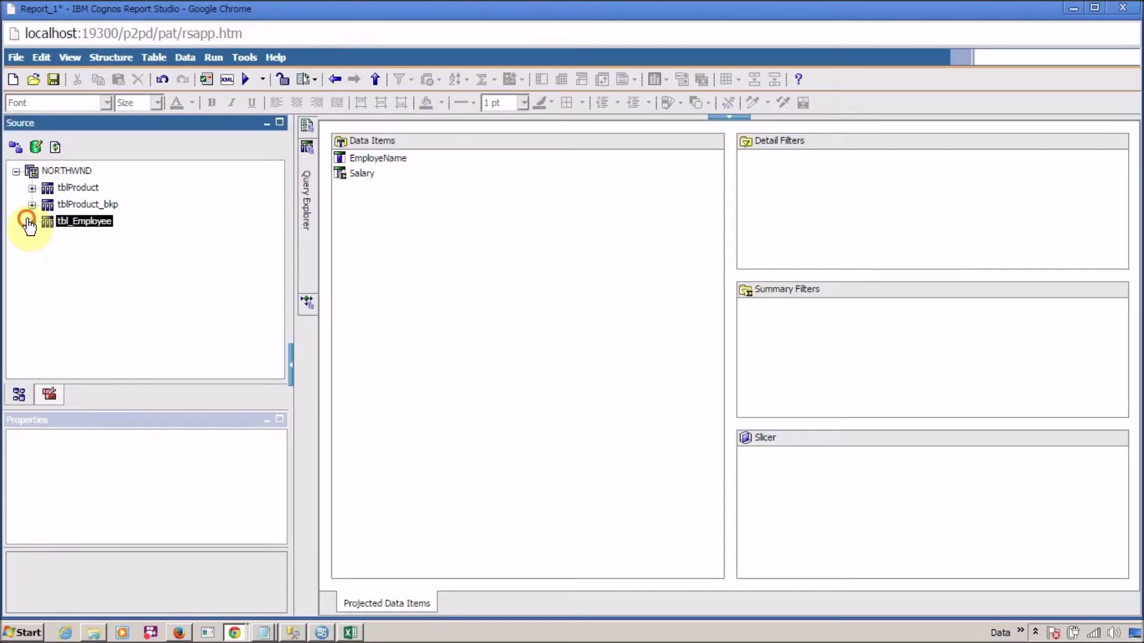
pyautogui.click(49, 393)
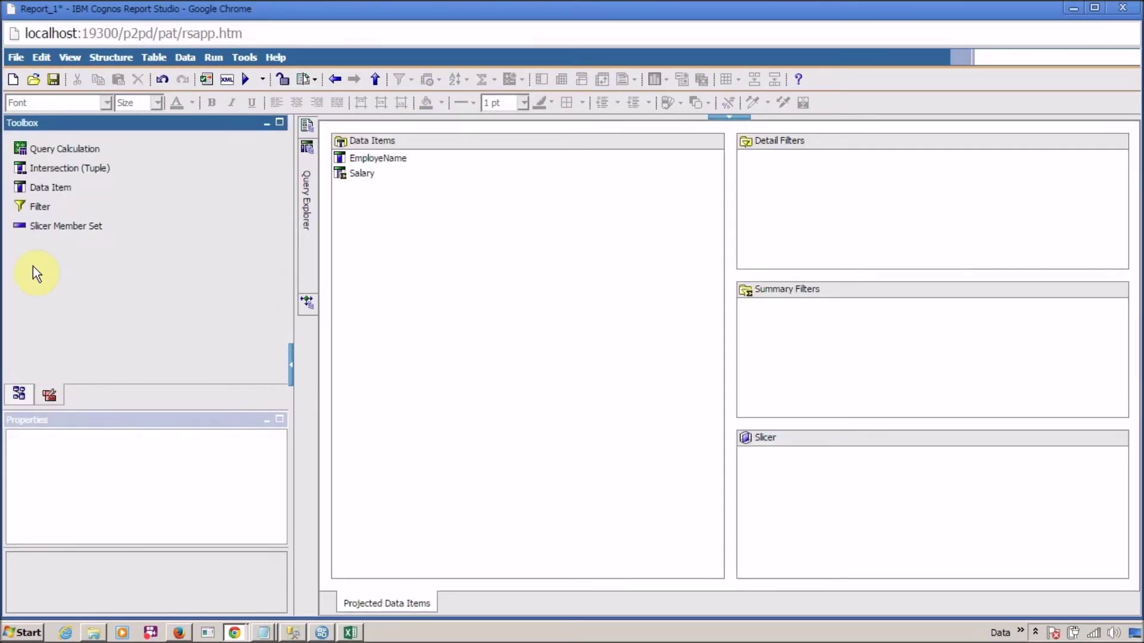
pyautogui.moveTo(37, 180); pyautogui.dragTo(519, 280)
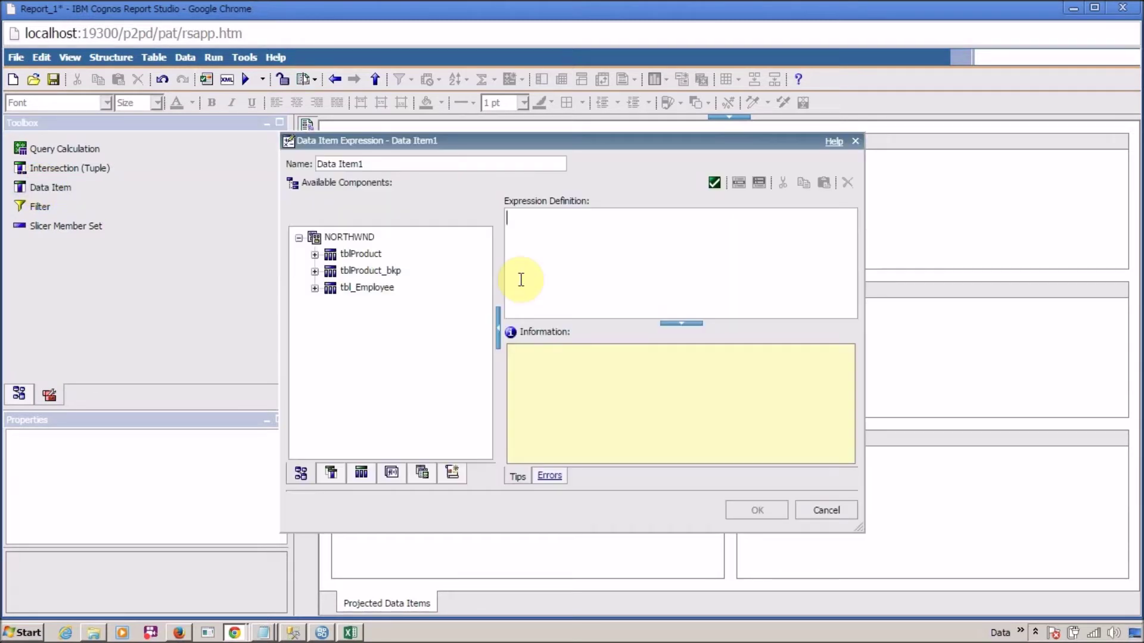
# - Name the new data item Row_Num and define its expression as an empty string ('')
pyautogui.tripleClick(475, 164)
pyautogui.press('BackSpace')
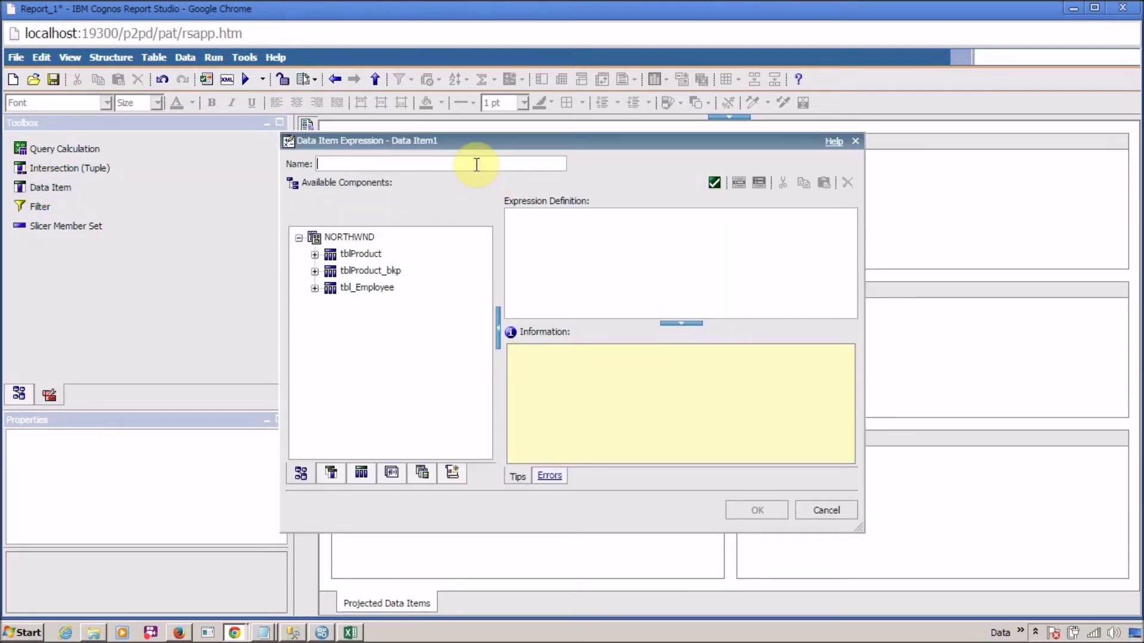
pyautogui.write('Row_Num')
pyautogui.click(686, 253)
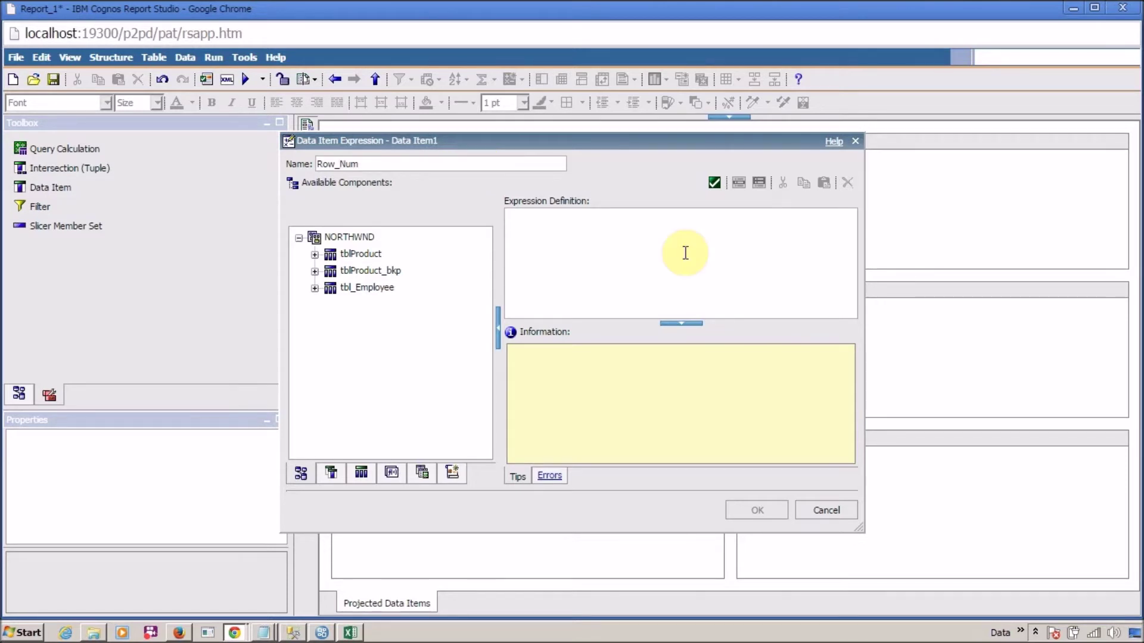
pyautogui.write("''")
pyautogui.click(758, 504)
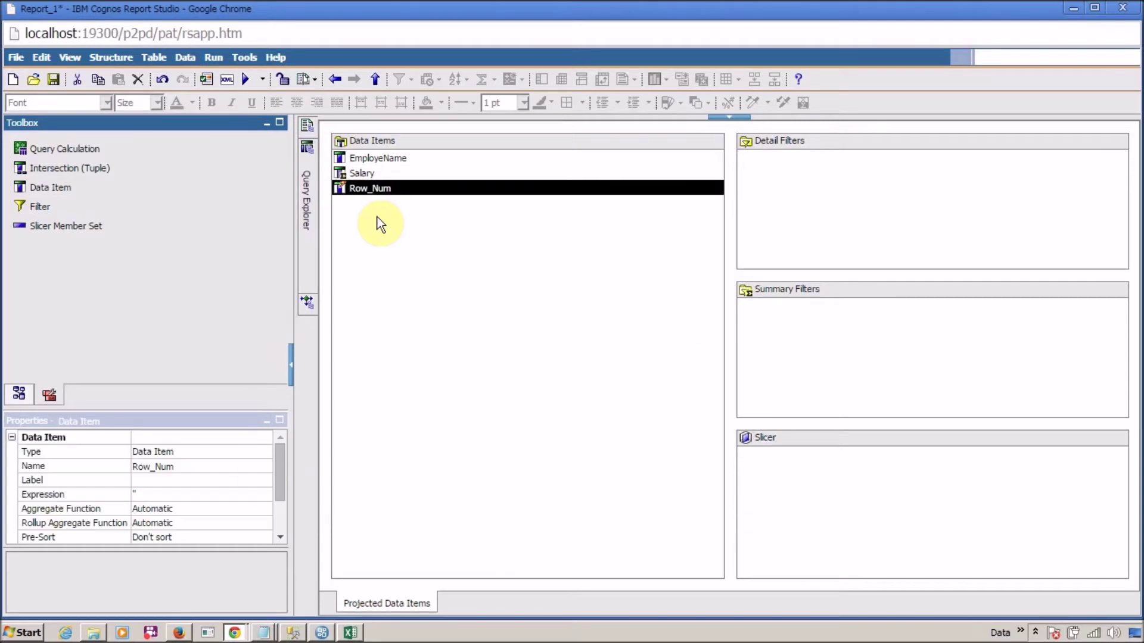
# - Set the aggregate function of the Row_Num data item to None
pyautogui.moveTo(280, 494); pyautogui.dragTo(279, 502)
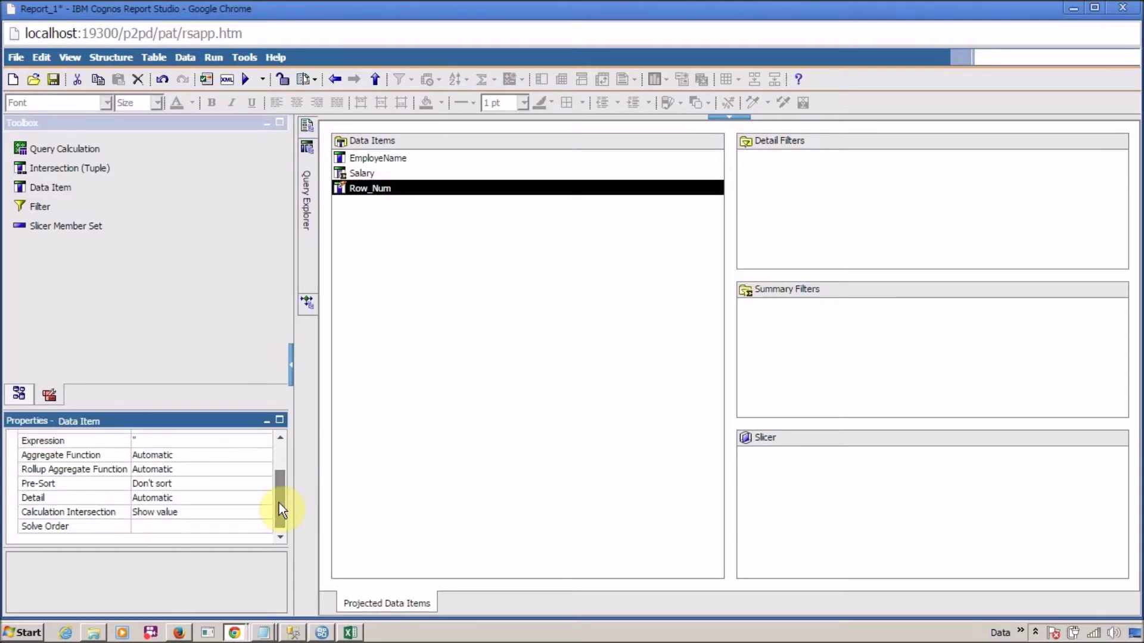
pyautogui.click(255, 457)
pyautogui.click(264, 455)
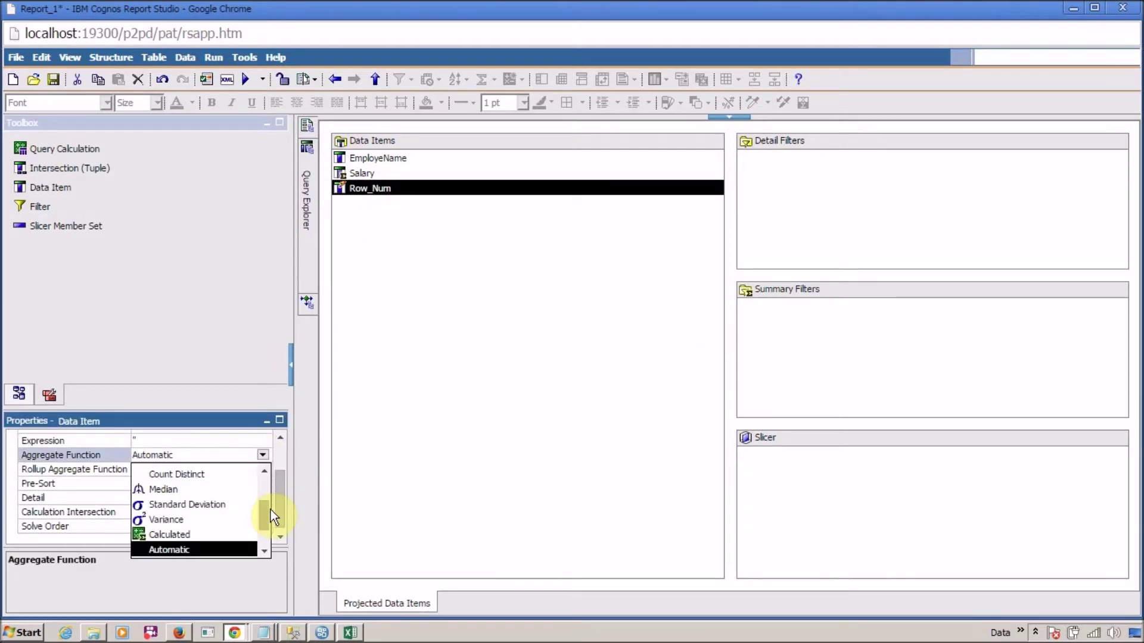
pyautogui.scroll(-1, 269, 525)
pyautogui.click(246, 542)
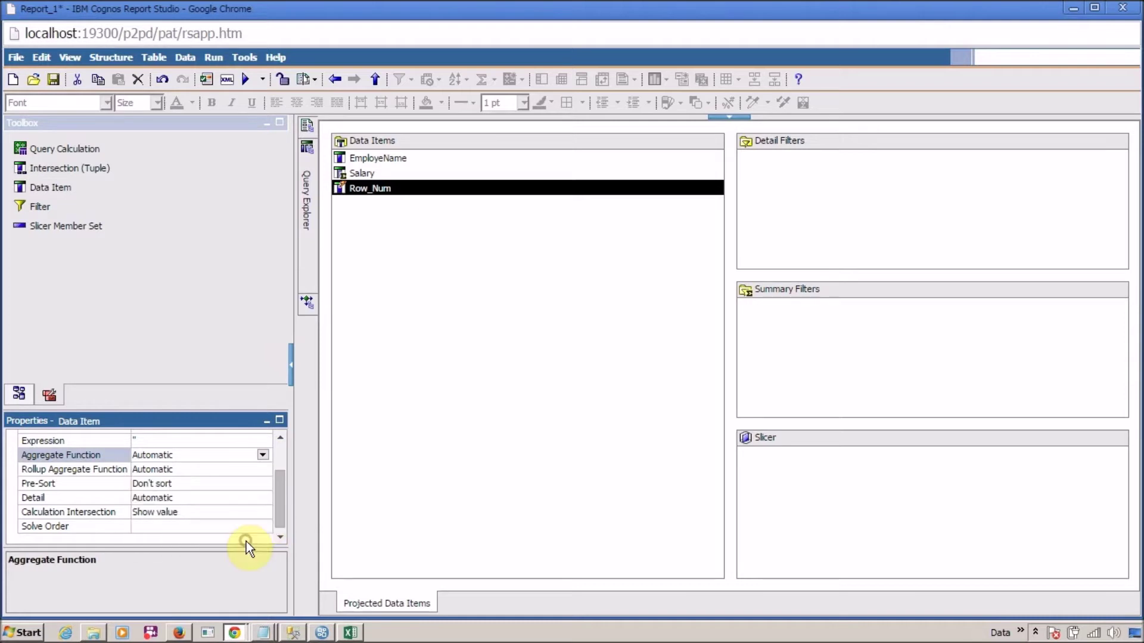
pyautogui.click(240, 471)
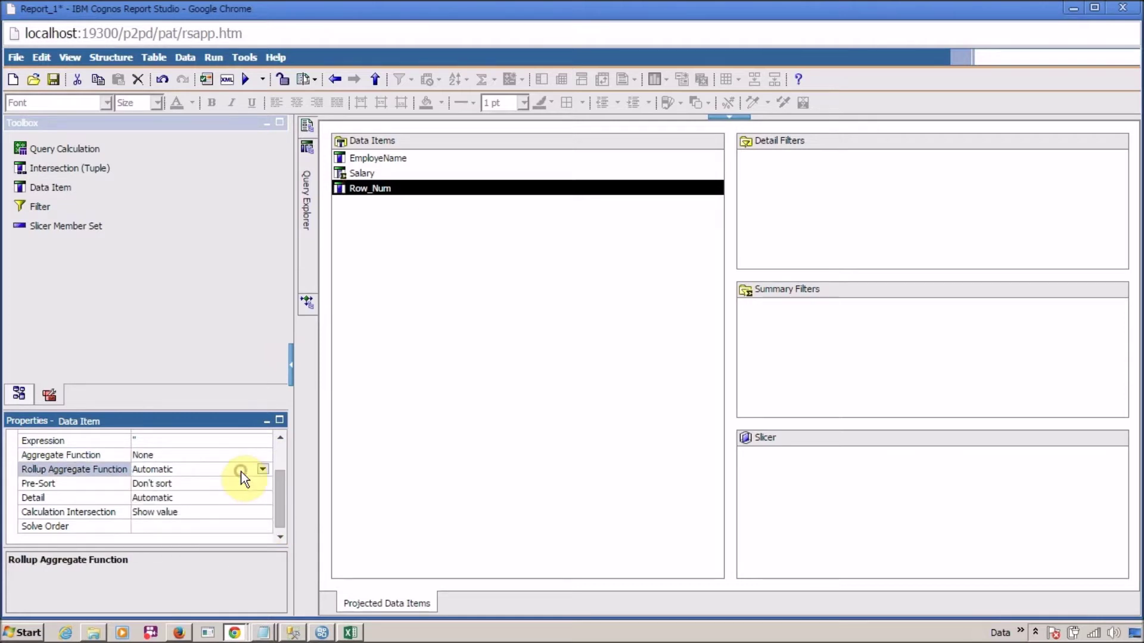
pyautogui.click(472, 408)
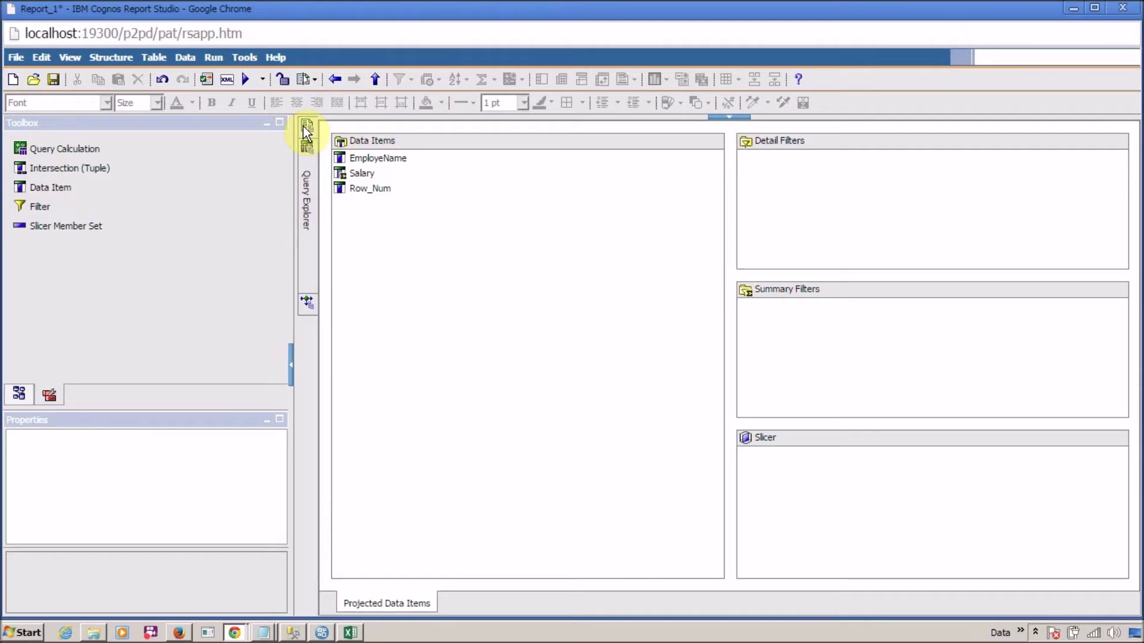
# - Return to the report page and show the data items of Query1
pyautogui.moveTo(308, 126)
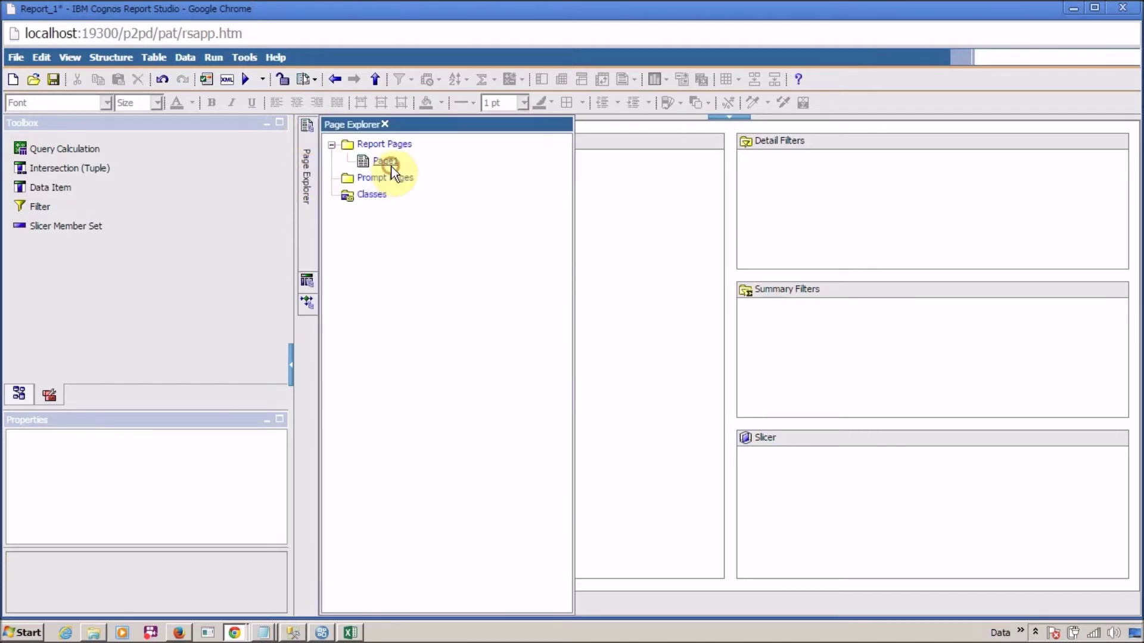
pyautogui.click(391, 168)
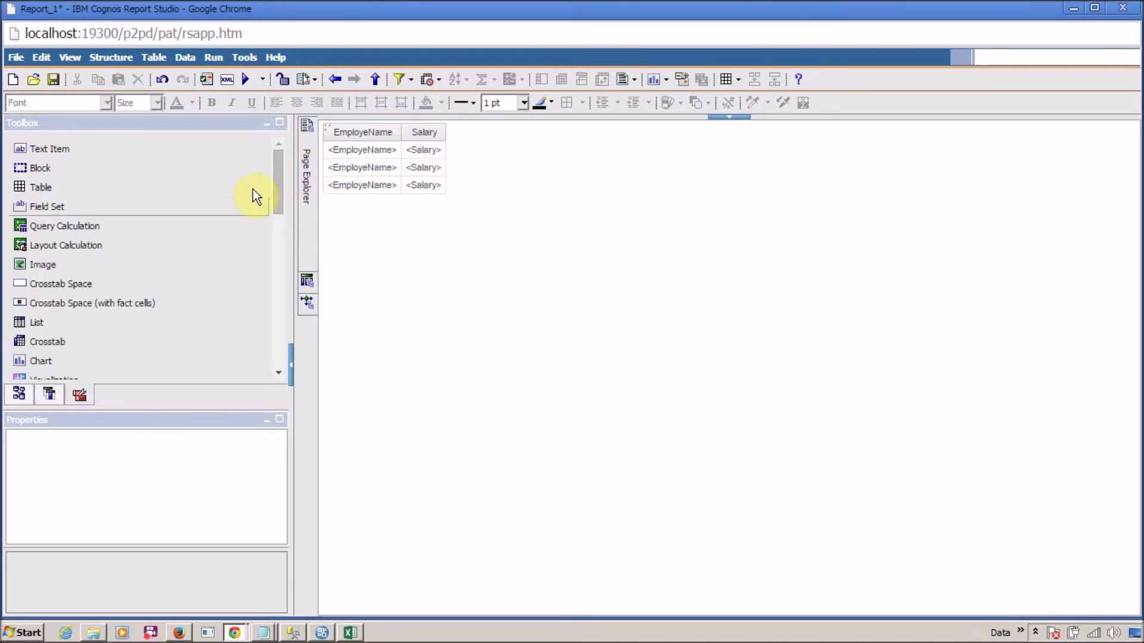
pyautogui.moveTo(280, 178); pyautogui.dragTo(279, 210)
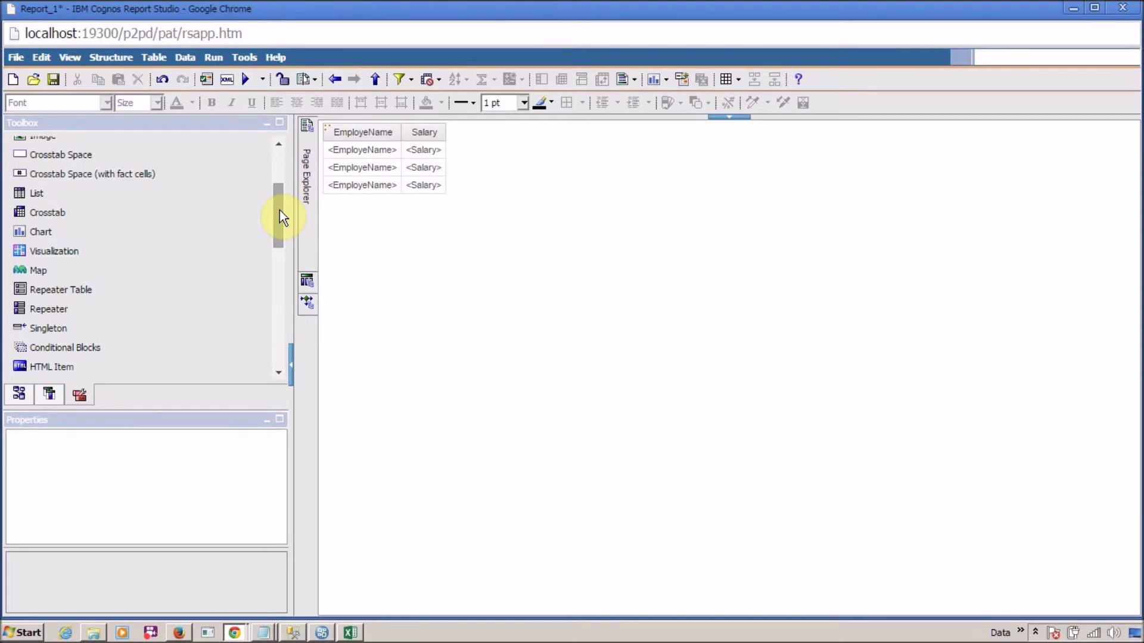
pyautogui.moveTo(280, 210)
pyautogui.mouseDown()
pyautogui.moveTo(279, 232)
pyautogui.moveTo(269, 197)
pyautogui.mouseUp()
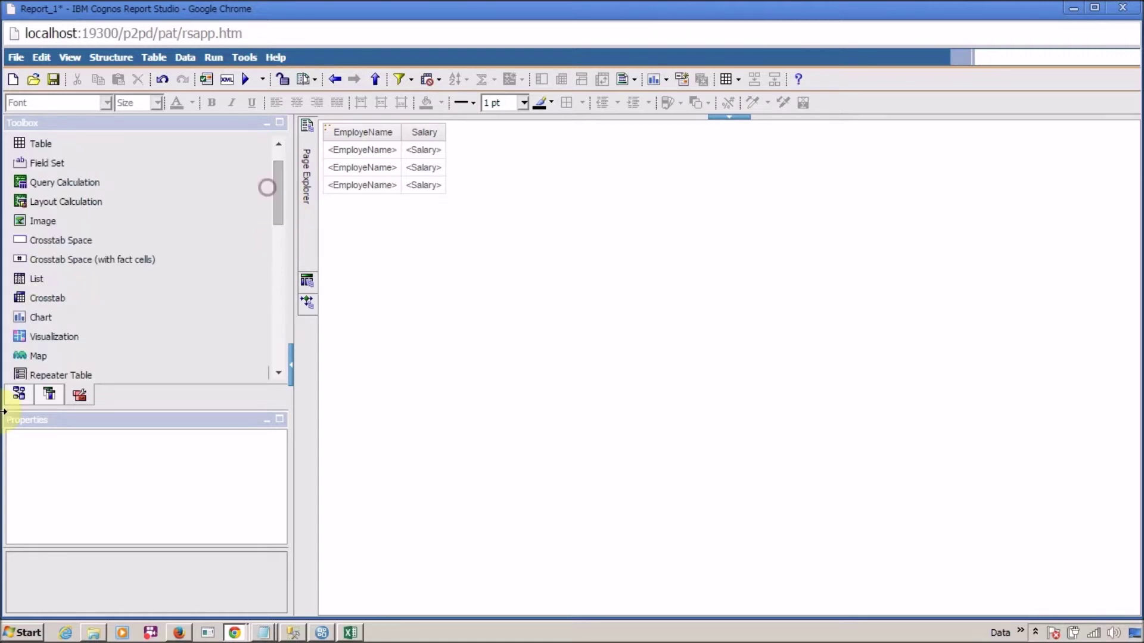
pyautogui.click(55, 395)
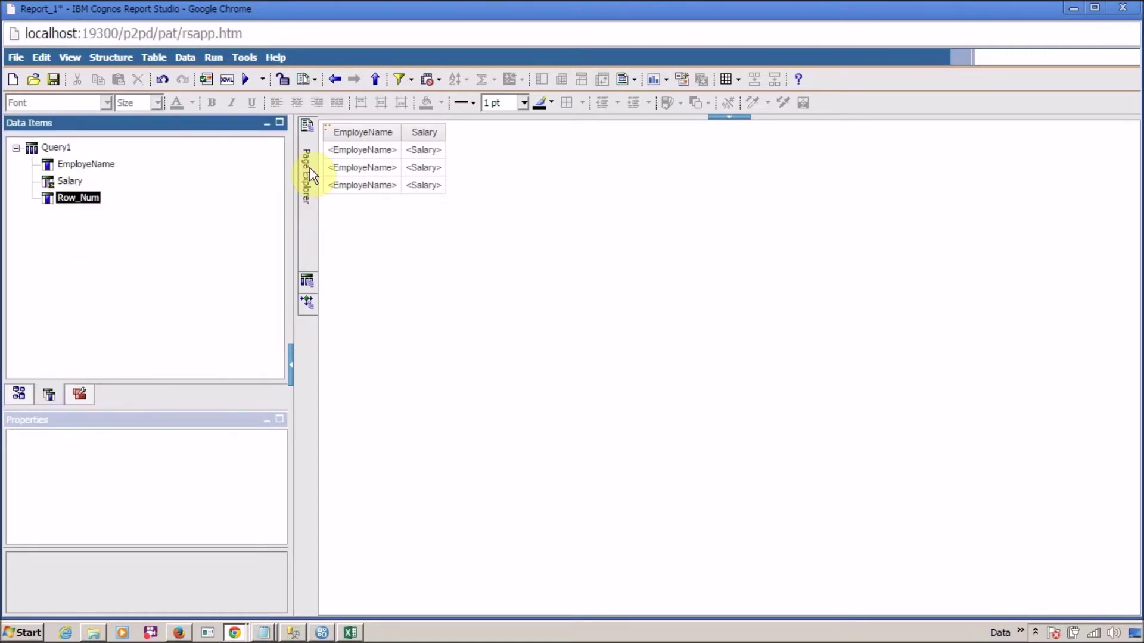
# - Lock the page objects and insert Row_Num as the first column of the list, before EmployeName
pyautogui.moveTo(328, 167); pyautogui.dragTo(320, 152)
pyautogui.click(546, 359)
pyautogui.click(78, 193)
pyautogui.moveTo(326, 145); pyautogui.dragTo(398, 139)
pyautogui.click(281, 80)
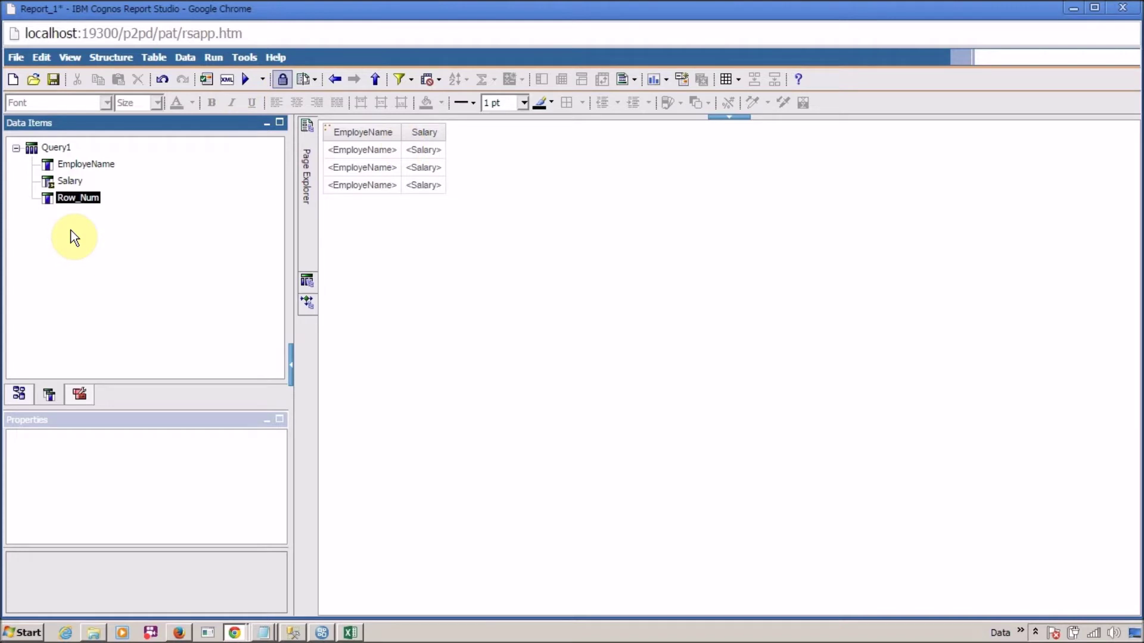
pyautogui.moveTo(96, 180); pyautogui.dragTo(336, 147)
pyautogui.click(335, 147)
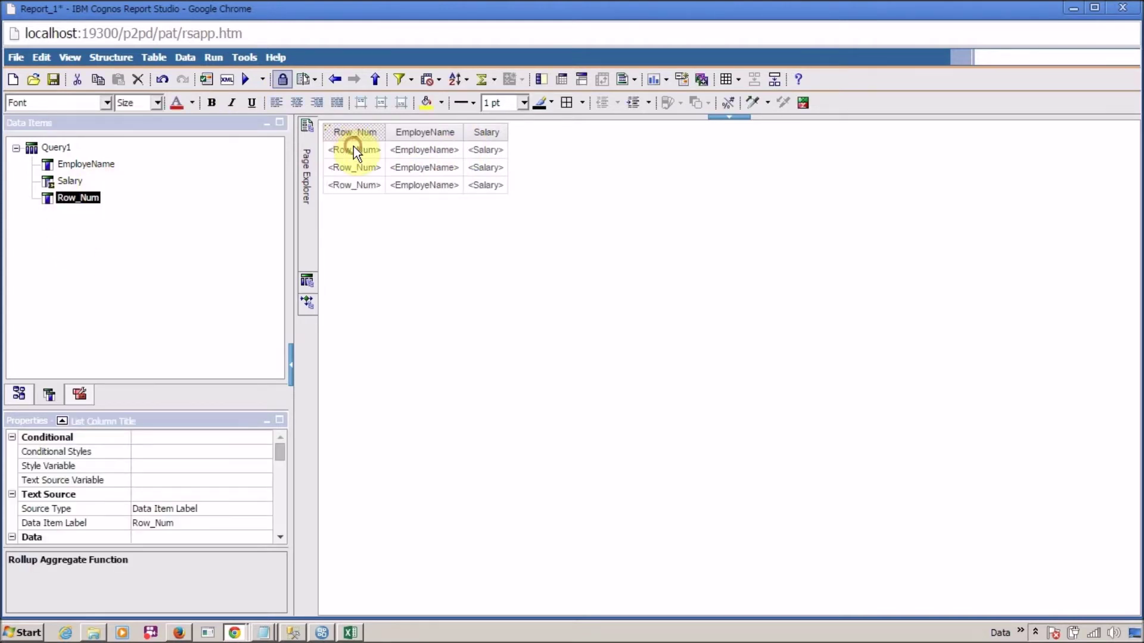
# - Unlock the page objects and set the source type of the Row_Num column's text item to Report Expression
pyautogui.click(290, 83)
pyautogui.click(366, 153)
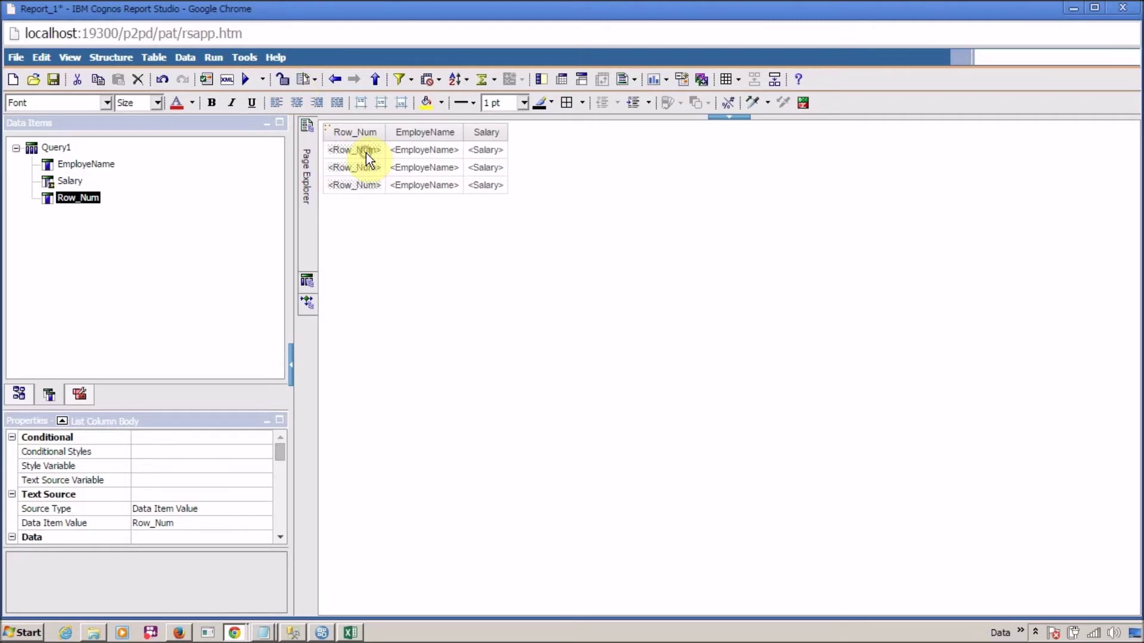
pyautogui.click(281, 538)
pyautogui.click(280, 538)
pyautogui.click(245, 472)
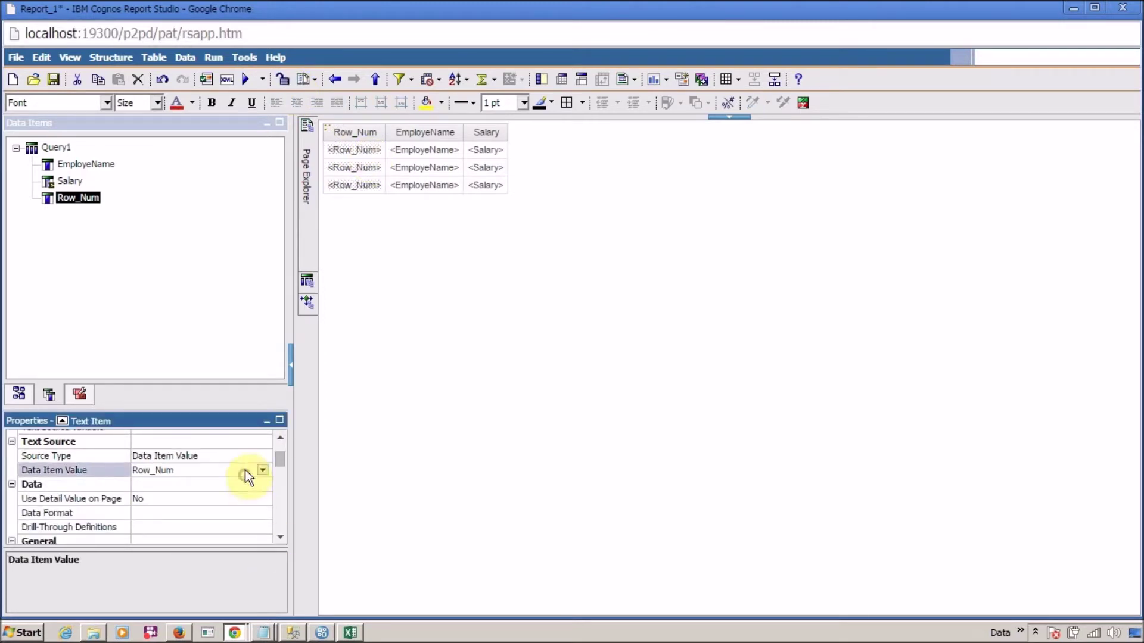
pyautogui.click(262, 471)
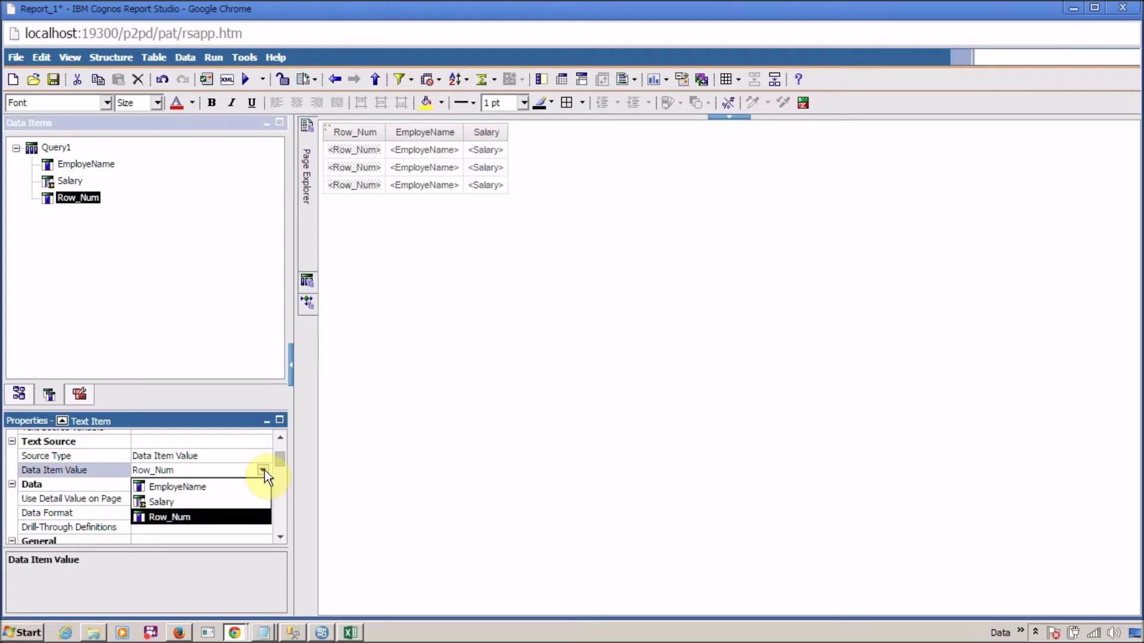
pyautogui.click(265, 451)
pyautogui.click(262, 454)
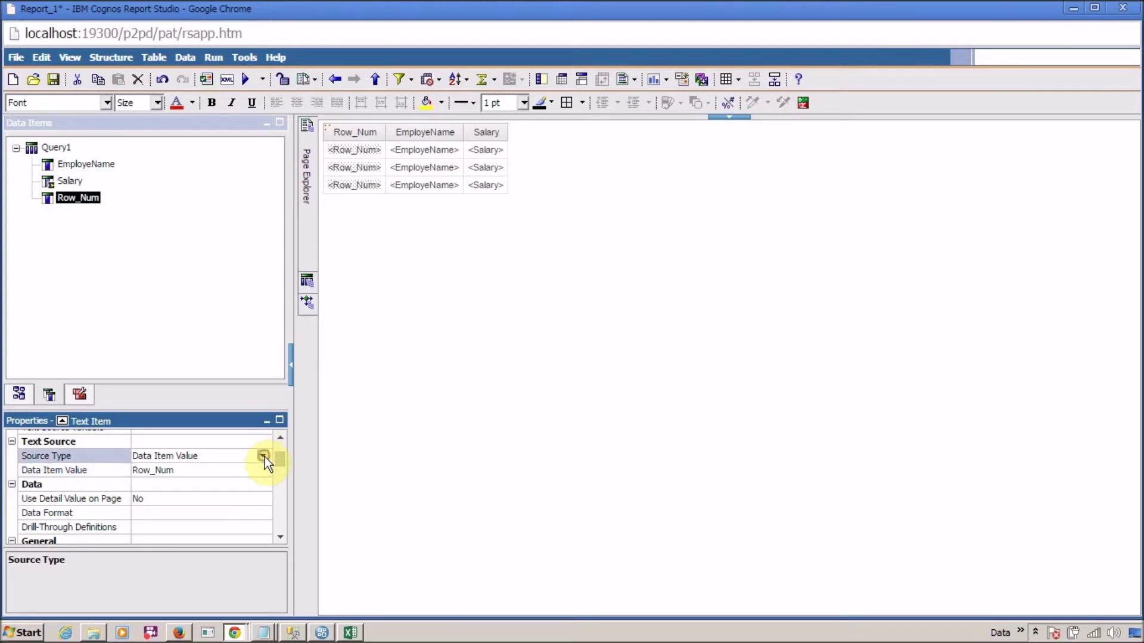
pyautogui.click(263, 457)
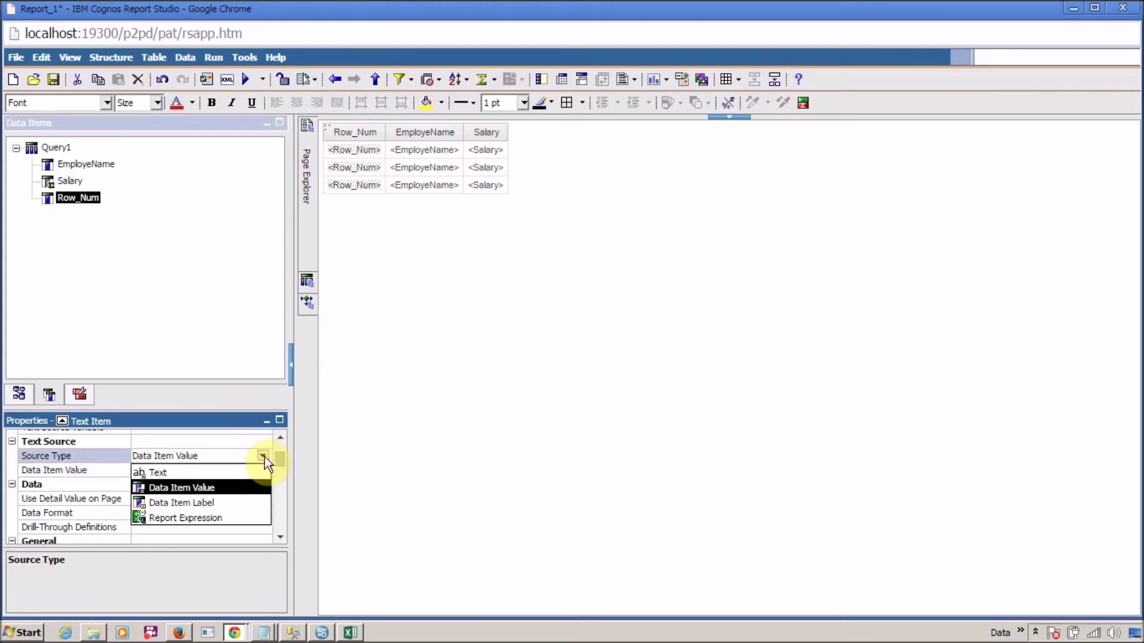
pyautogui.click(243, 520)
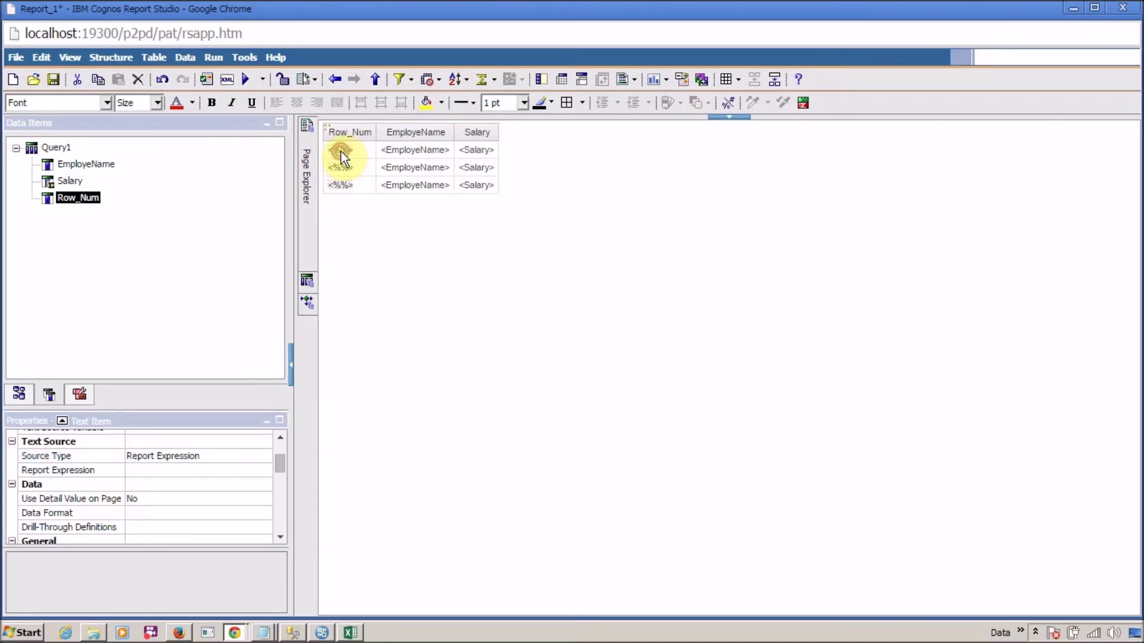
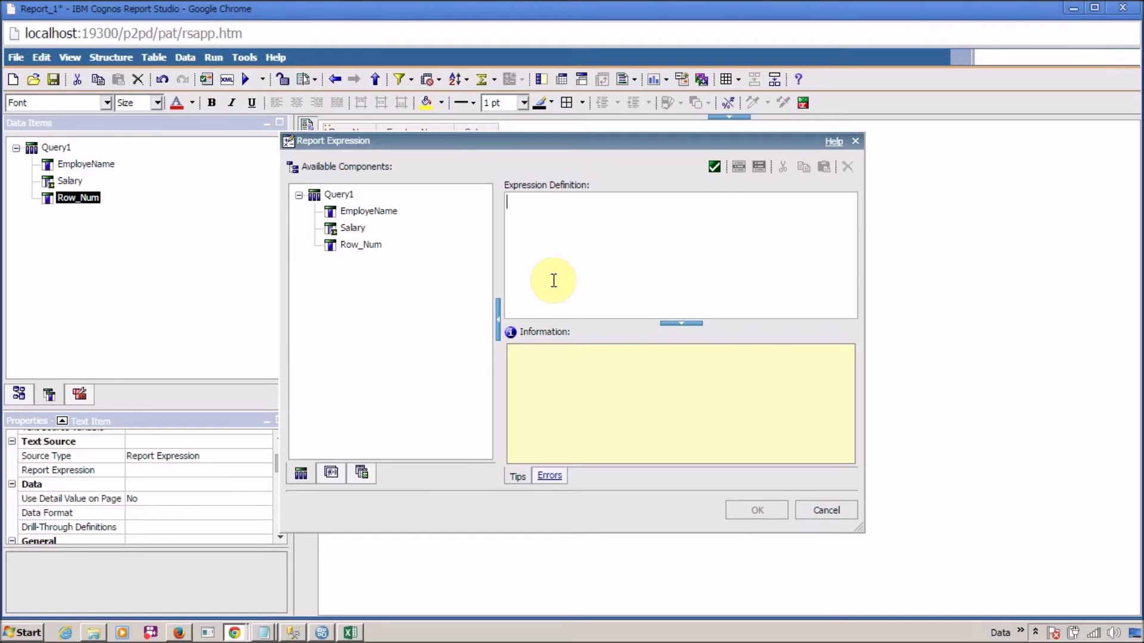
# - Define the report expression of the Row_Num text item with the report function RowNumber ()
pyautogui.click(333, 473)
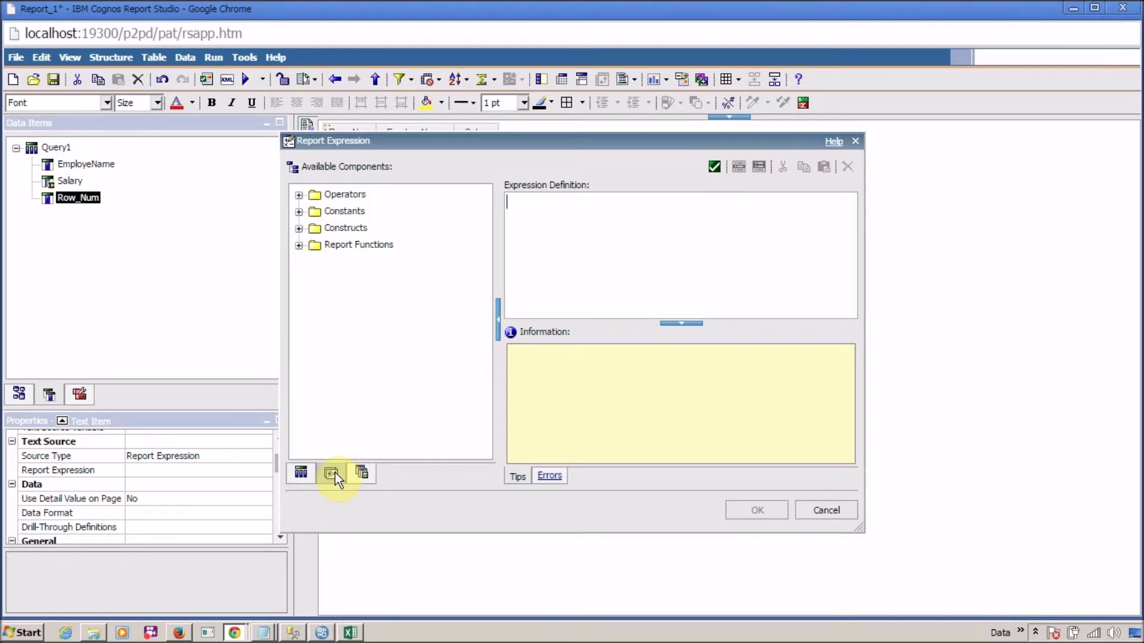
pyautogui.click(310, 246)
pyautogui.moveTo(484, 216); pyautogui.dragTo(482, 346)
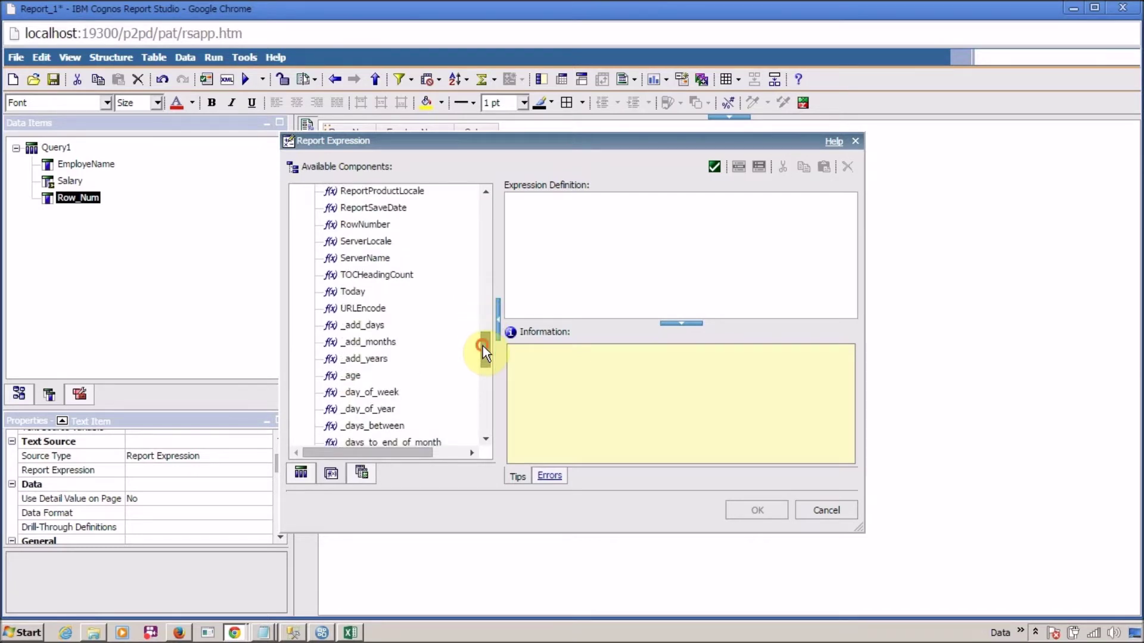
pyautogui.moveTo(375, 224); pyautogui.dragTo(563, 251)
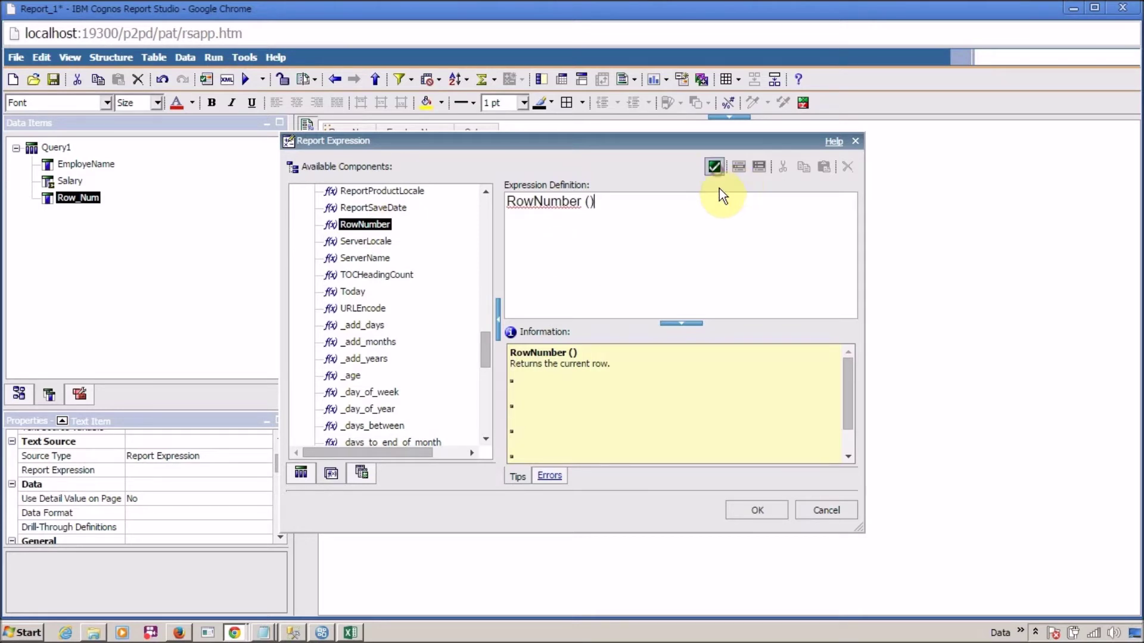
pyautogui.click(753, 511)
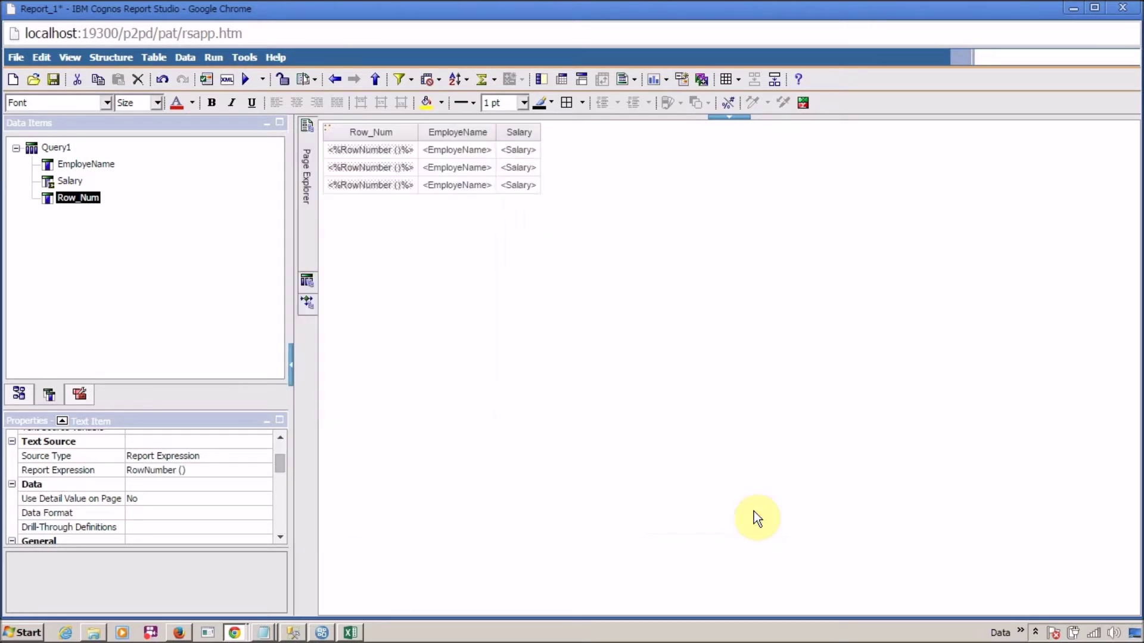
# - Run the report to check the Row_Num column's output, close the viewer and return to the report page
pyautogui.click(245, 80)
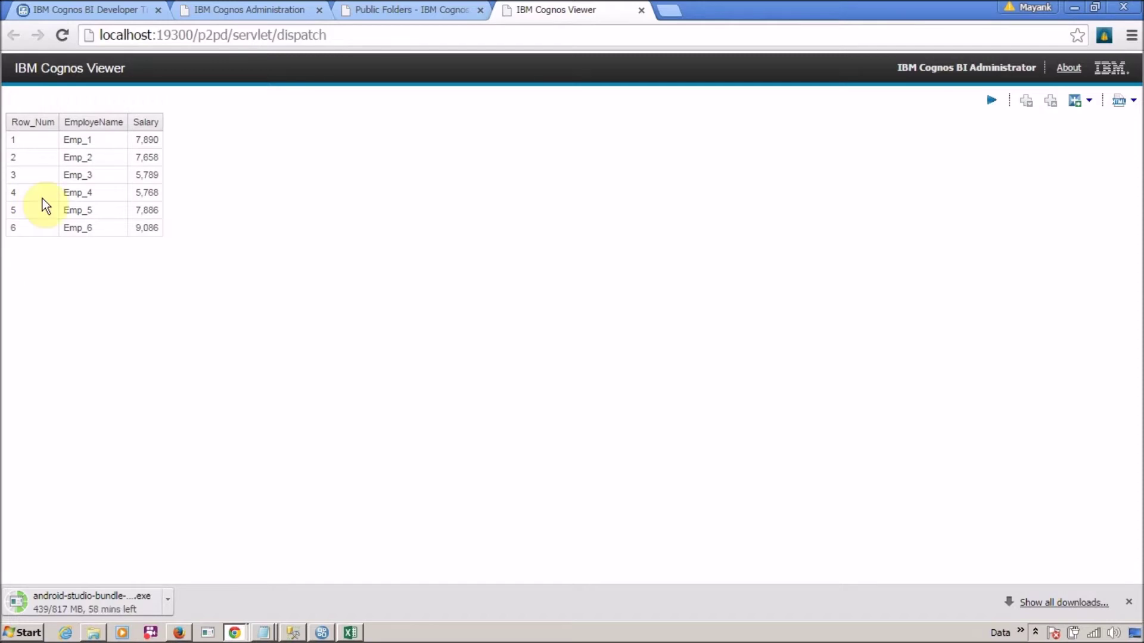
pyautogui.click(94, 122)
pyautogui.click(643, 13)
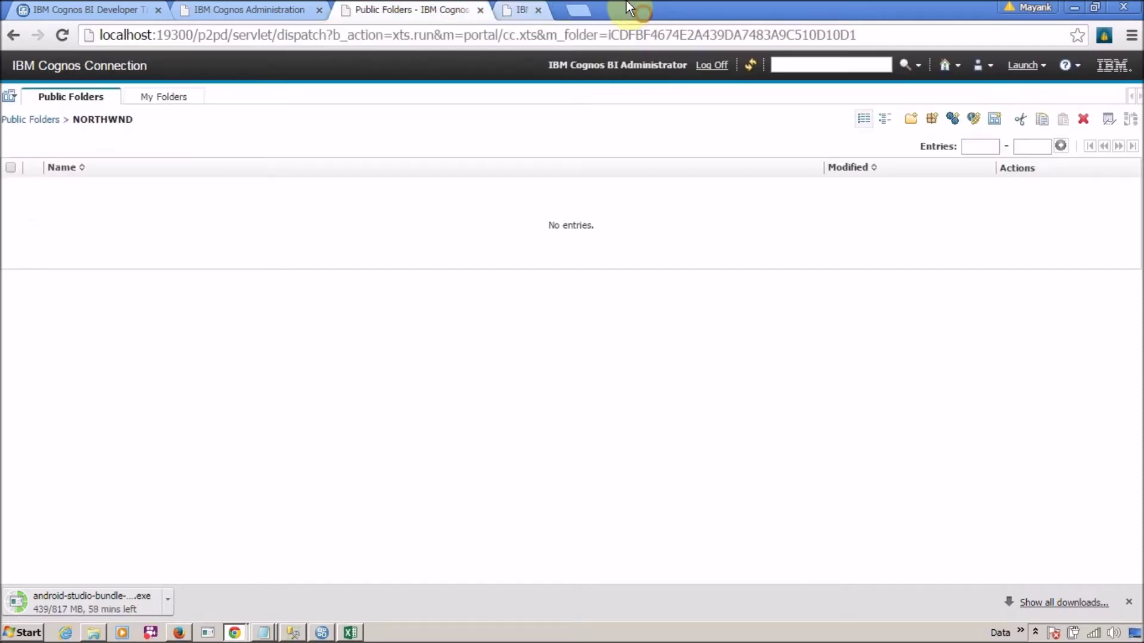
pyautogui.hotkey('alt', 'Tab')
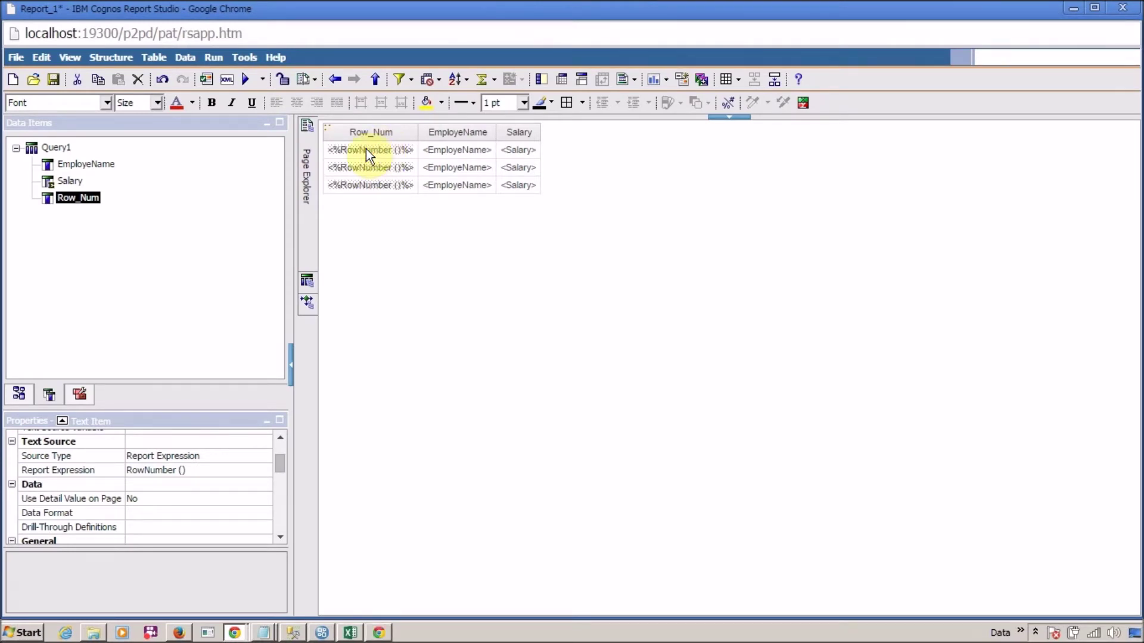
# - Change the Row_Num text item's report expression to mod (RowNumber (),2)
pyautogui.doubleClick(366, 149)
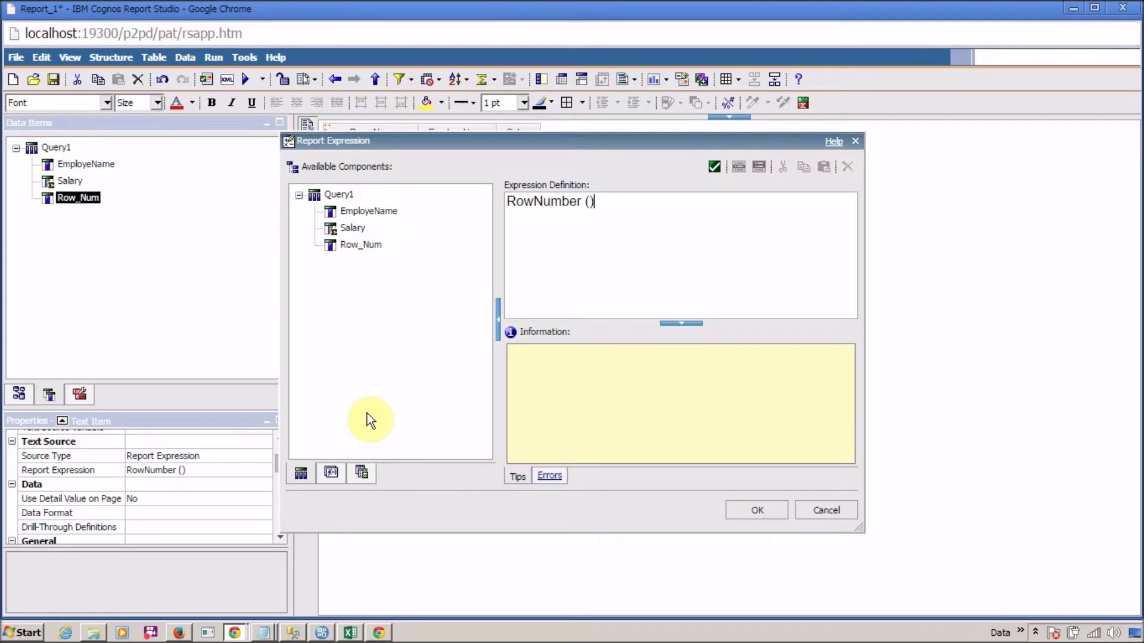
pyautogui.click(334, 473)
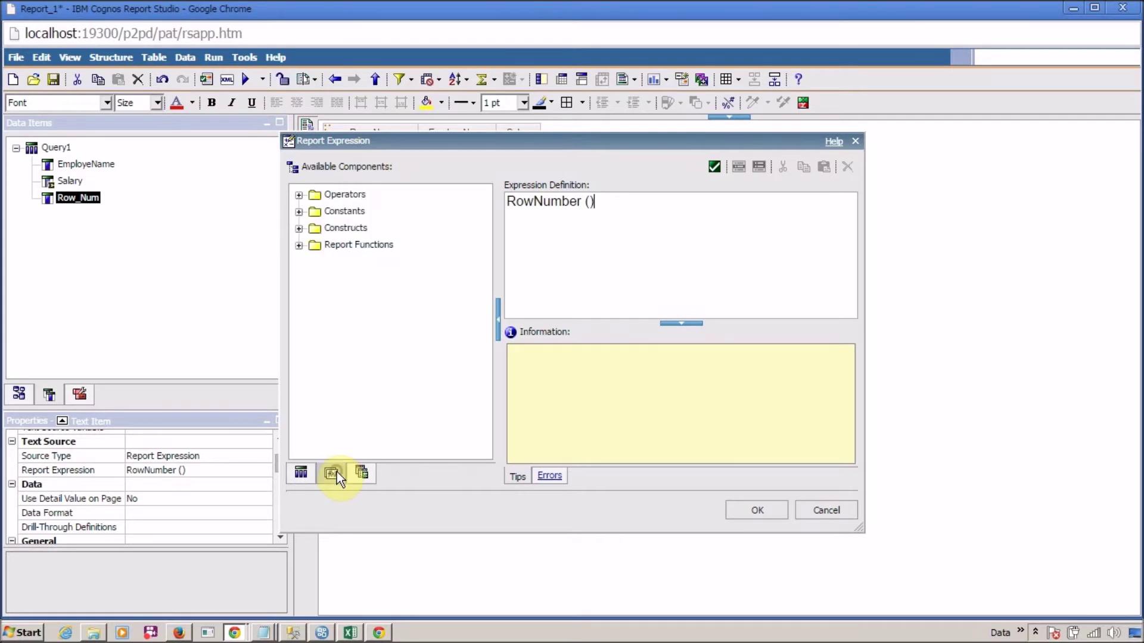
pyautogui.click(299, 245)
pyautogui.moveTo(485, 253); pyautogui.dragTo(485, 406)
pyautogui.click(349, 402)
pyautogui.click(692, 201)
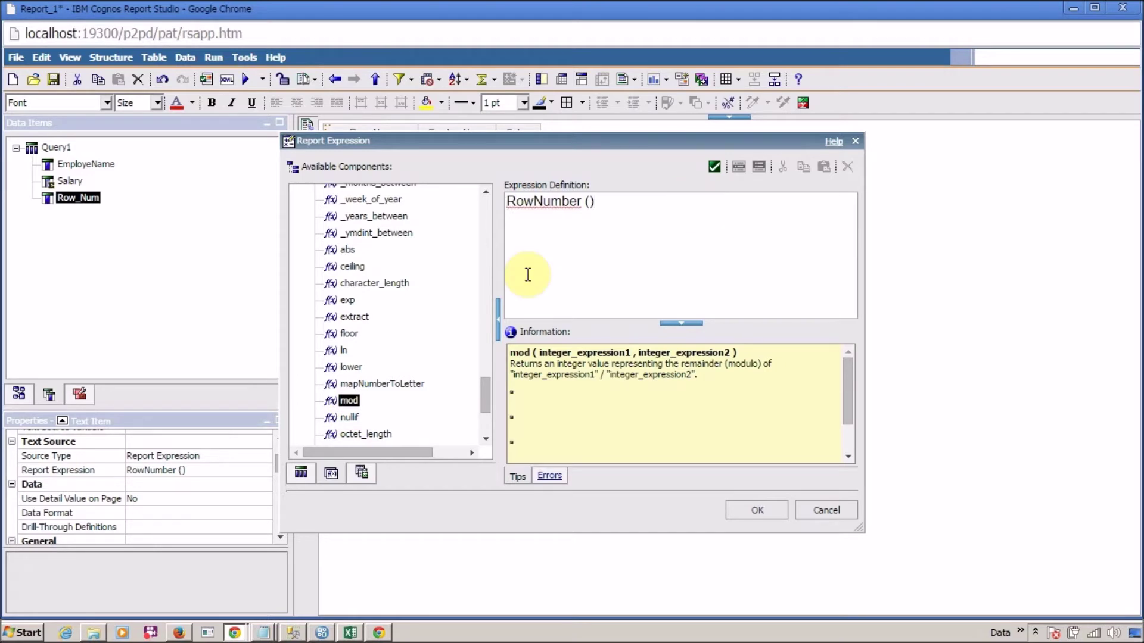
pyautogui.doubleClick(344, 403)
pyautogui.click(602, 281)
pyautogui.write(',2)')
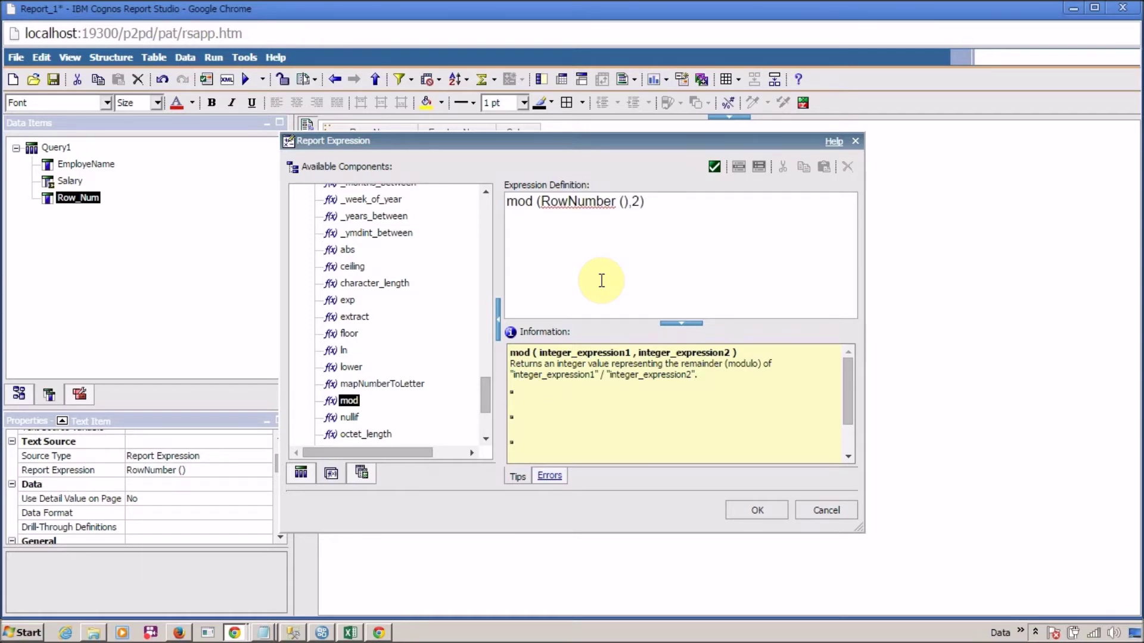
# - Switch to a new Notepad document and write the example line "mod(1,2) 1"
pyautogui.press('super+r')
pyautogui.write('notepad')
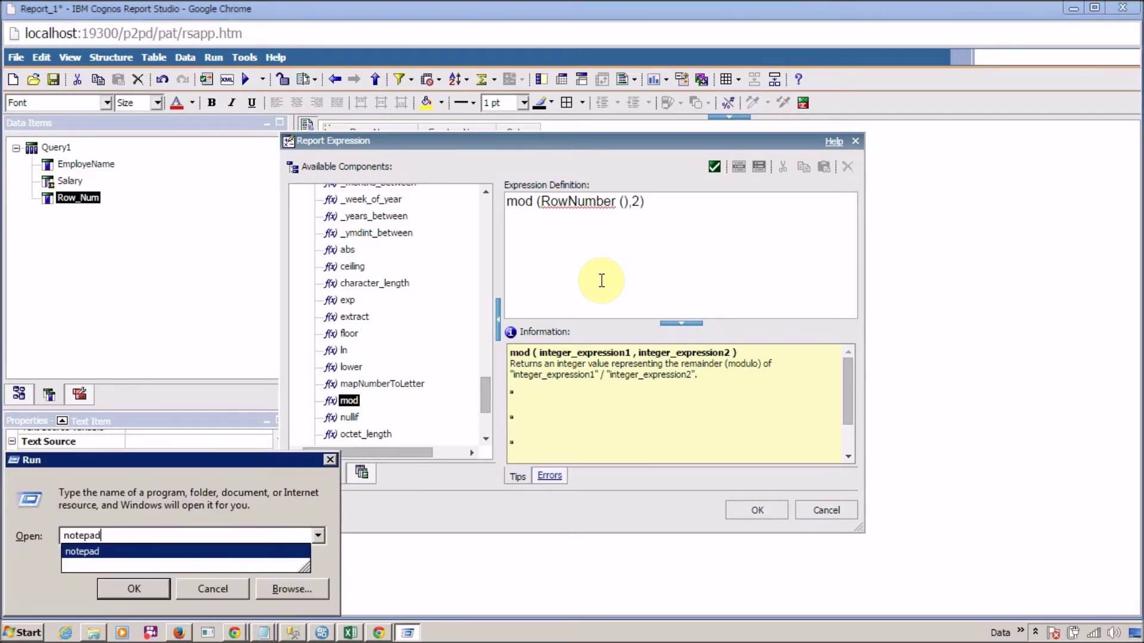
pyautogui.press('Return')
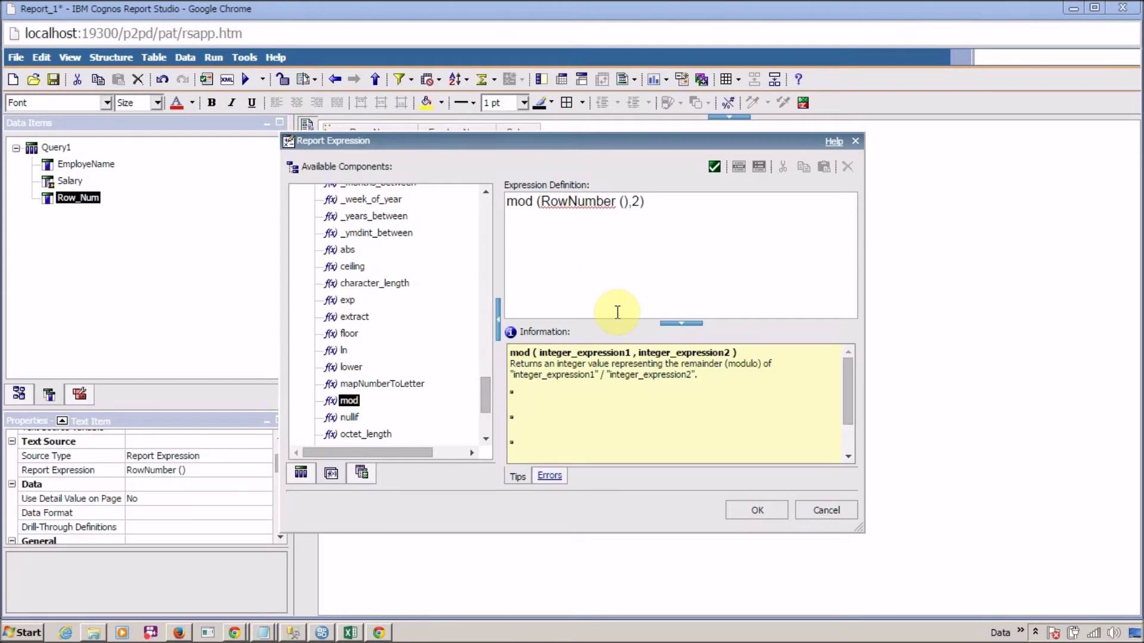
pyautogui.doubleClick(592, 460)
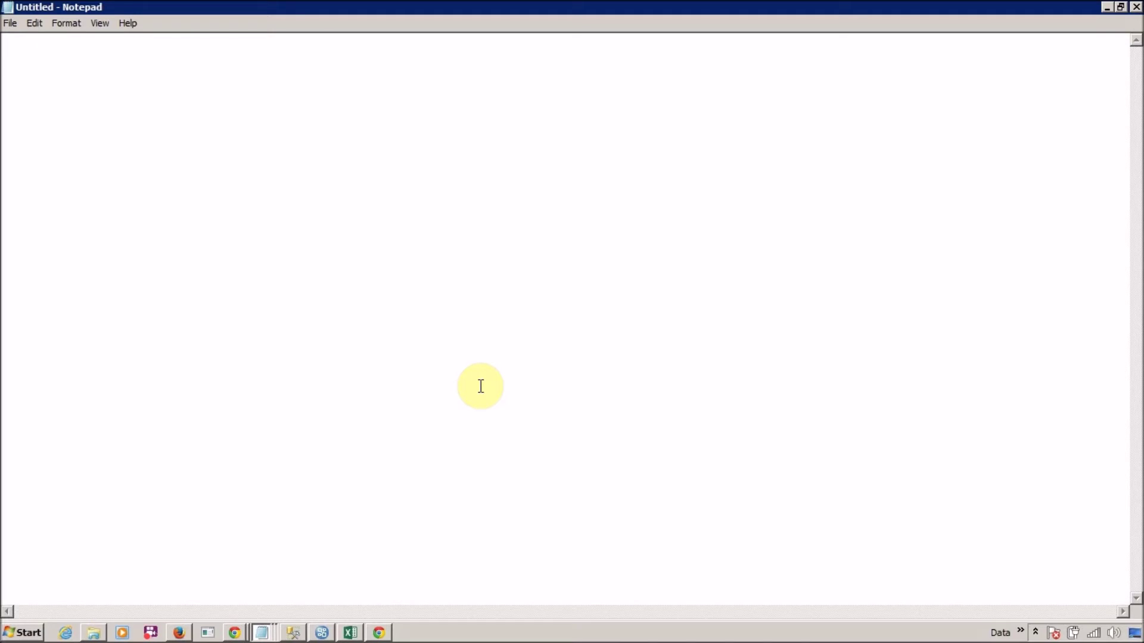
pyautogui.write('mod(1')
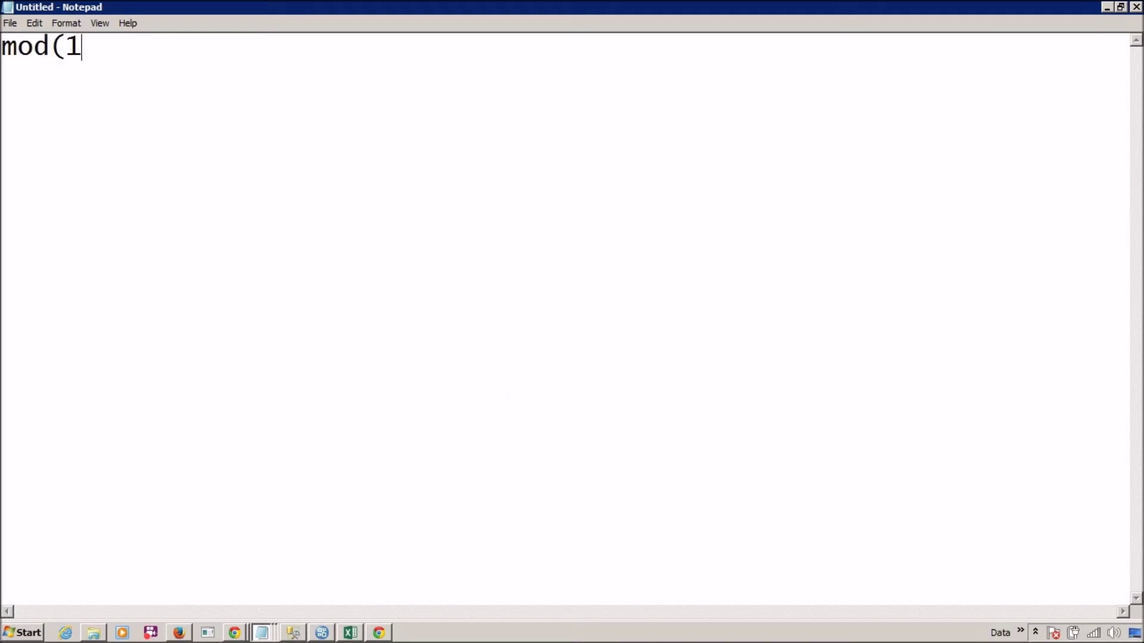
pyautogui.write('/2')
pyautogui.press('Left')
pyautogui.press('BackSpace')
pyautogui.write(',')
pyautogui.press('Right')
pyautogui.write(')')
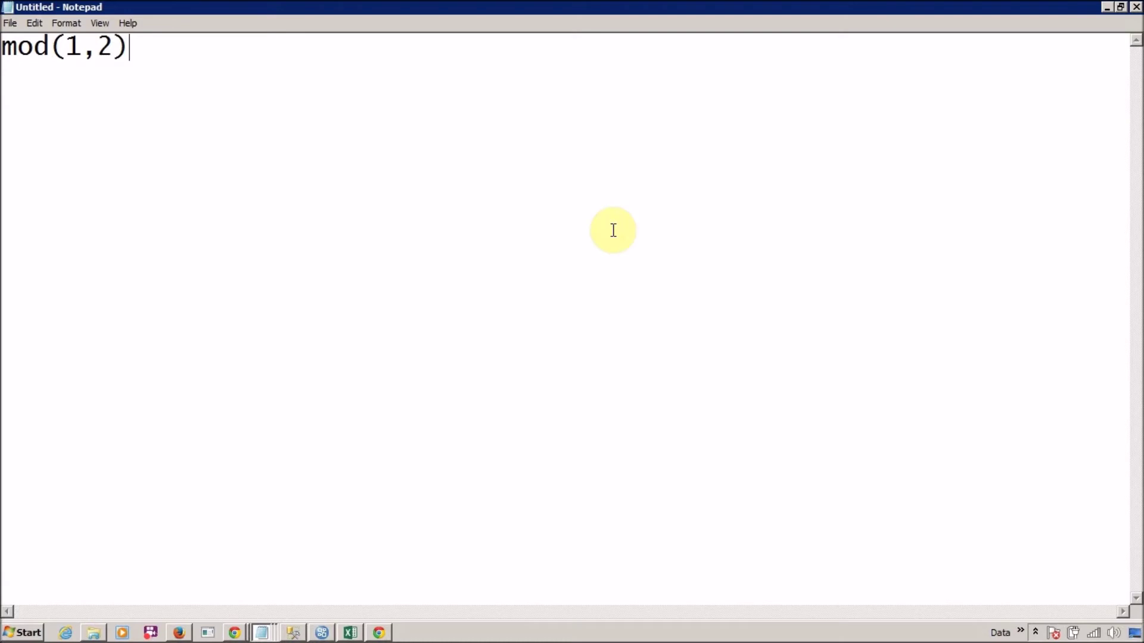
pyautogui.write('1')
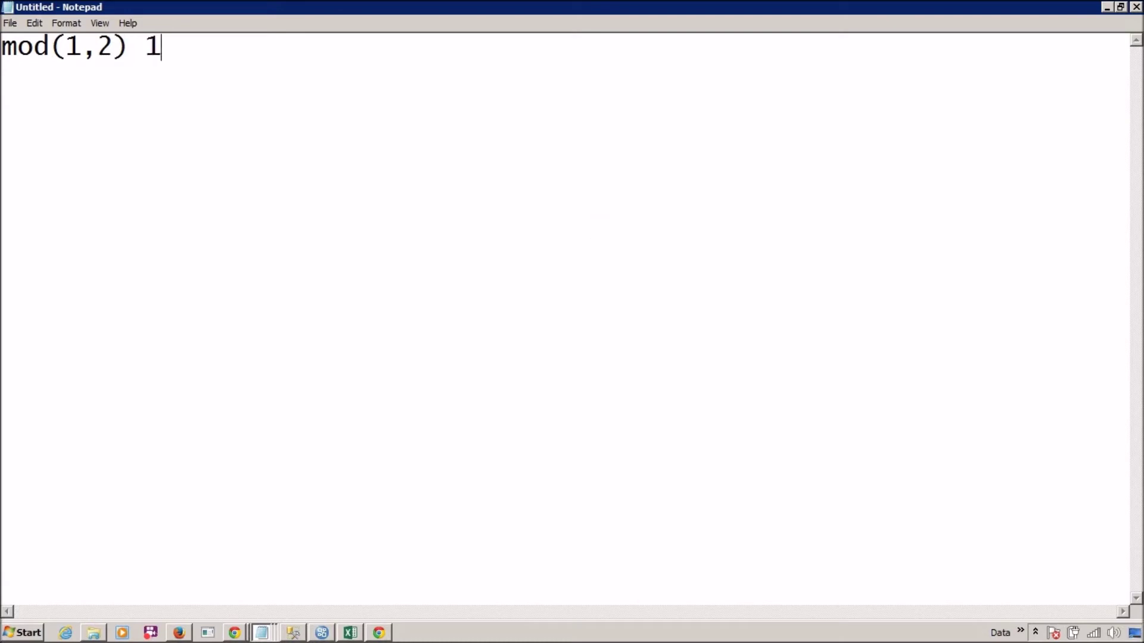
# - Add a second example line "mod(2,2) 0" by copying and adapting the first line
pyautogui.hotkey('ctrl', 'a')
pyautogui.hotkey('ctrl', 'c')
pyautogui.press('End')
pyautogui.press('Return')
pyautogui.hotkey('ctrl', 'v')
pyautogui.hotkey('ctrl', 'Left')
pyautogui.click(80, 73)
pyautogui.press('BackSpace')
pyautogui.write('2')
pyautogui.press('End')
pyautogui.press('BackSpace')
pyautogui.press('BackSpace')
pyautogui.write('0')
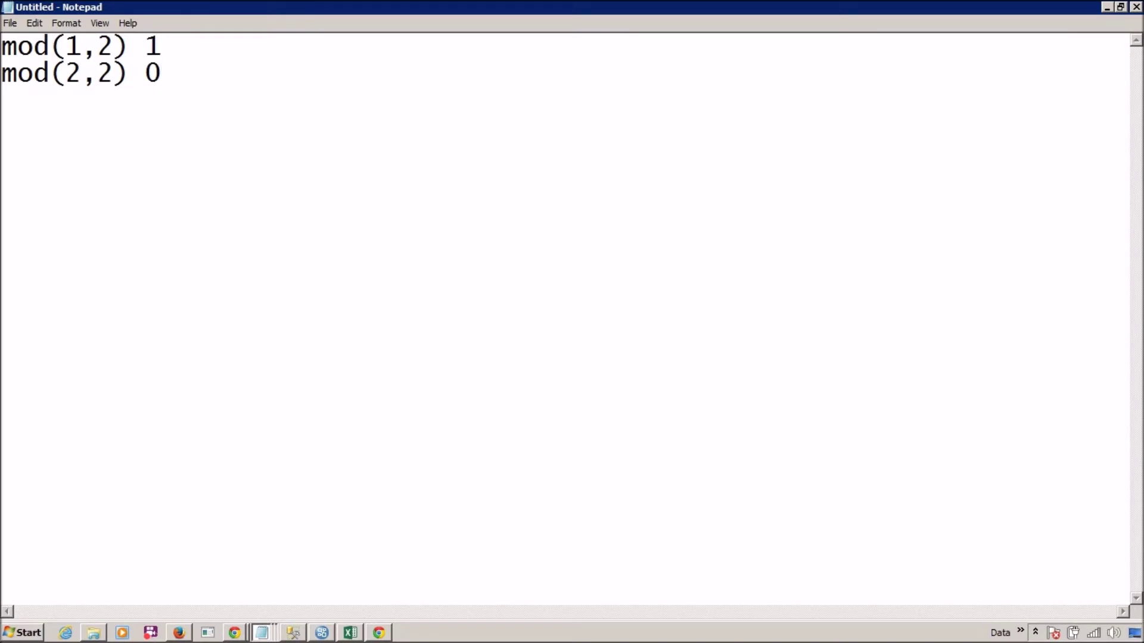
# - Return to Report Studio, accept the mod expression and run the report to examine the Row_Num values per employee
pyautogui.hotkey('alt', 'Tab')
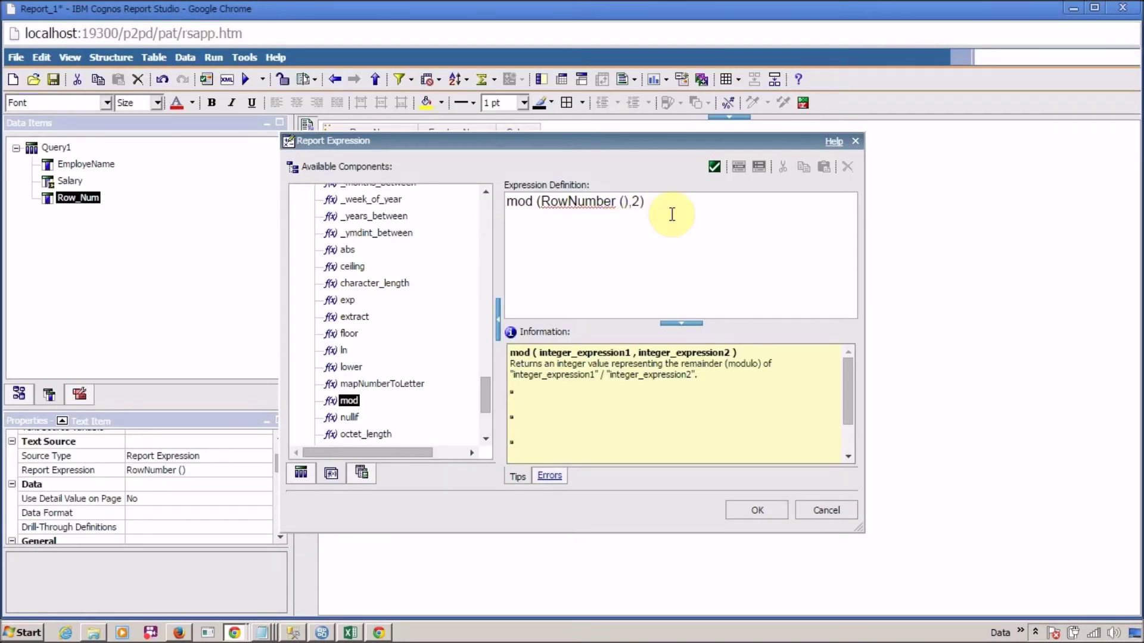
pyautogui.click(759, 506)
pyautogui.click(249, 82)
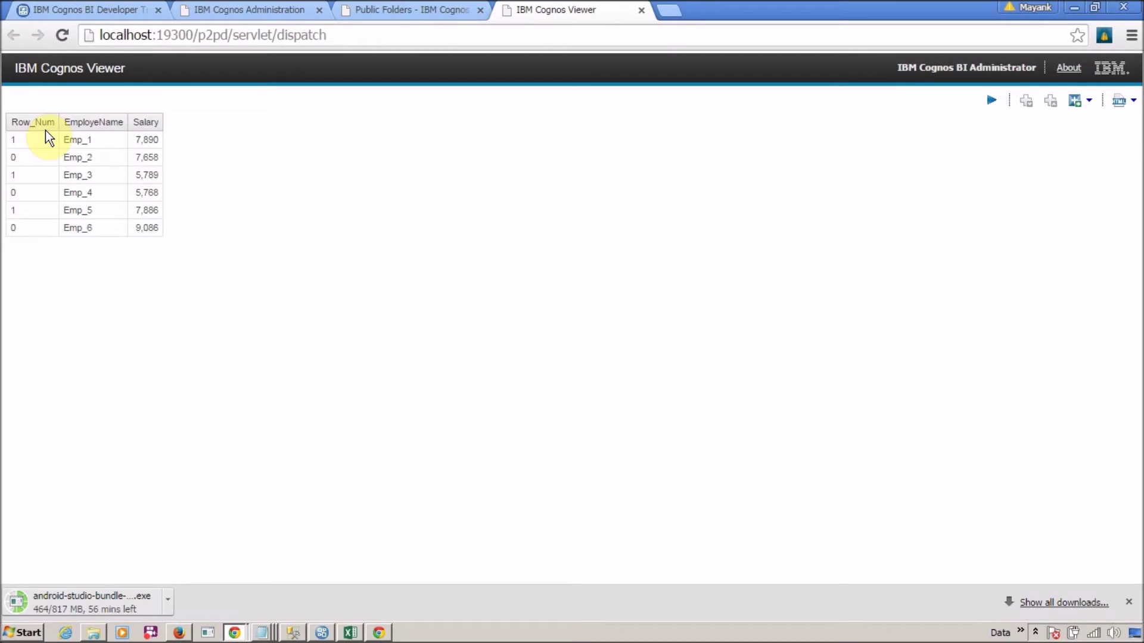
pyautogui.moveTo(10, 140); pyautogui.dragTo(166, 181)
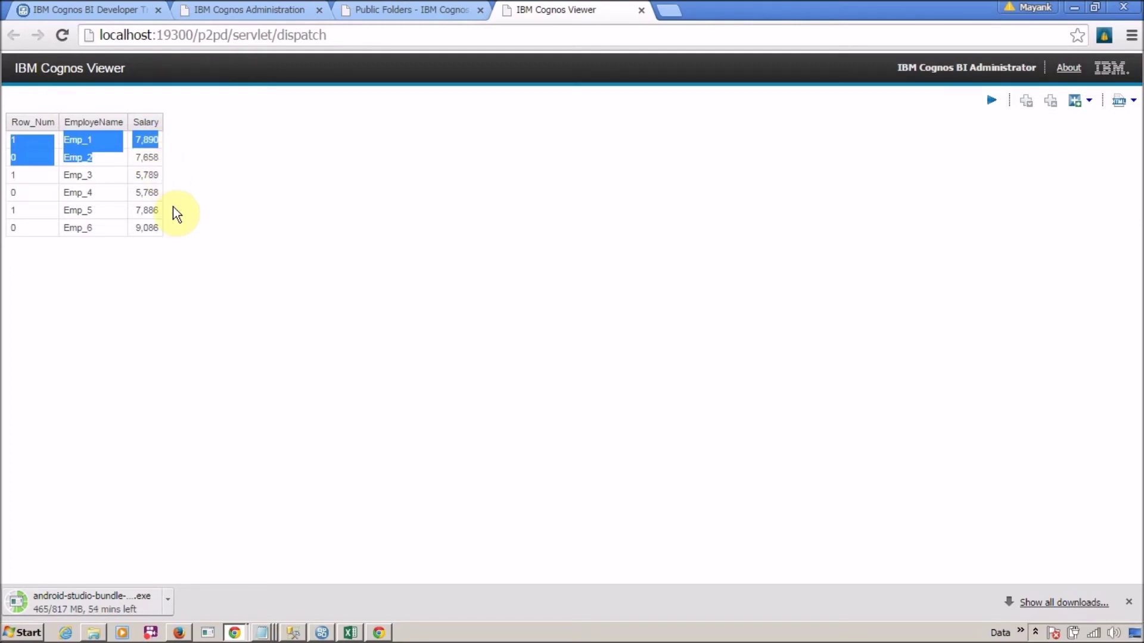
pyautogui.hotkey('alt', 'Tab')
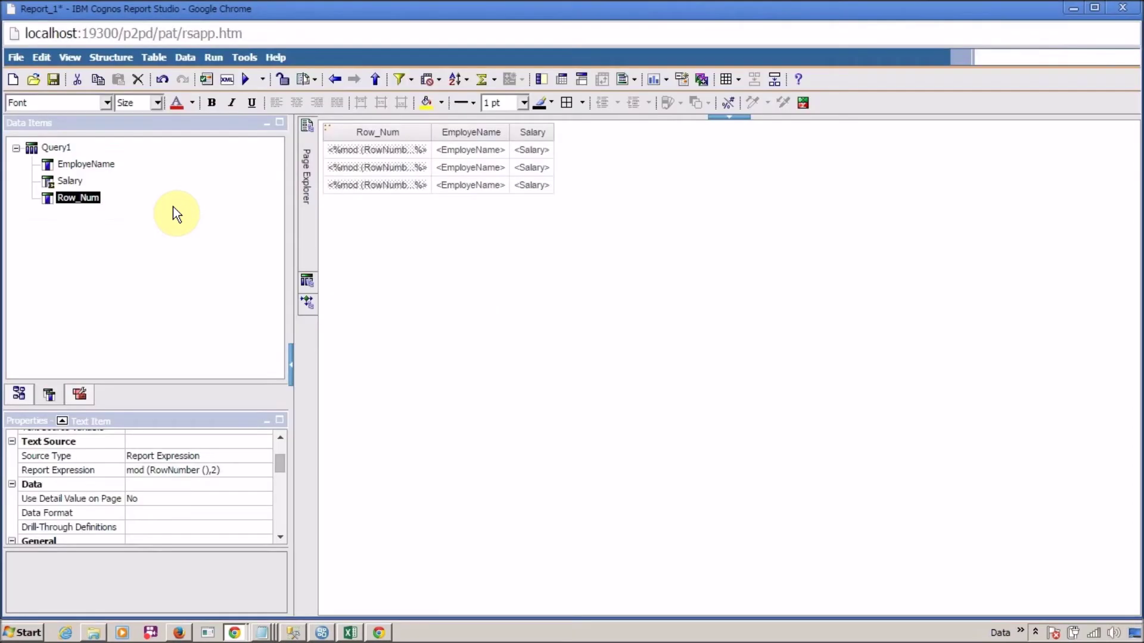
# - Delete the Row_Num column from the list
pyautogui.click(404, 305)
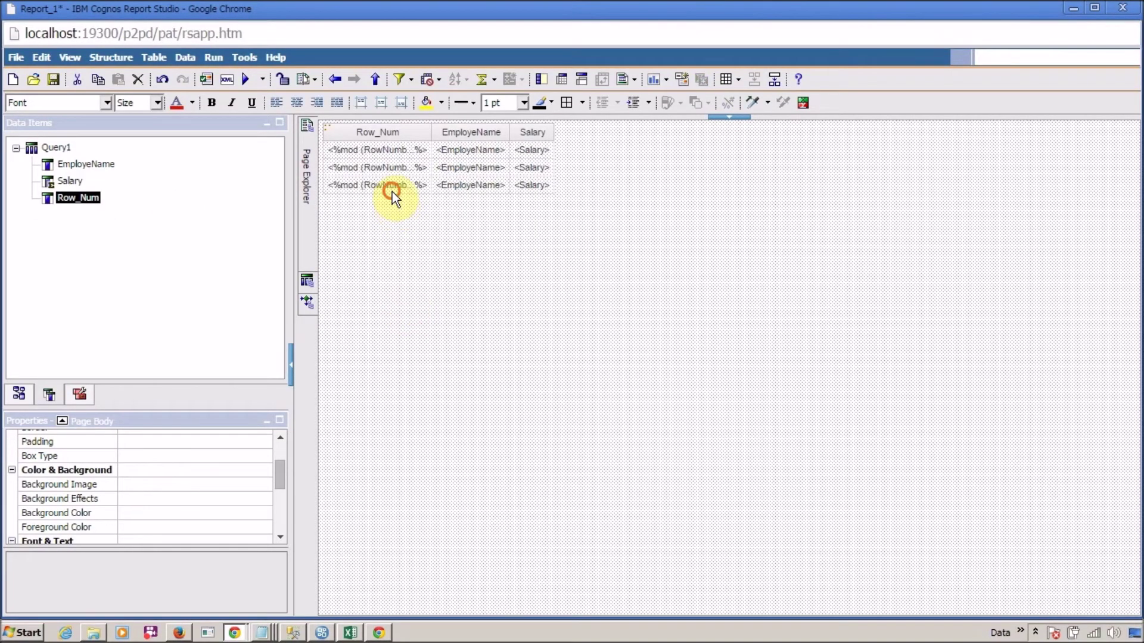
pyautogui.click(392, 192)
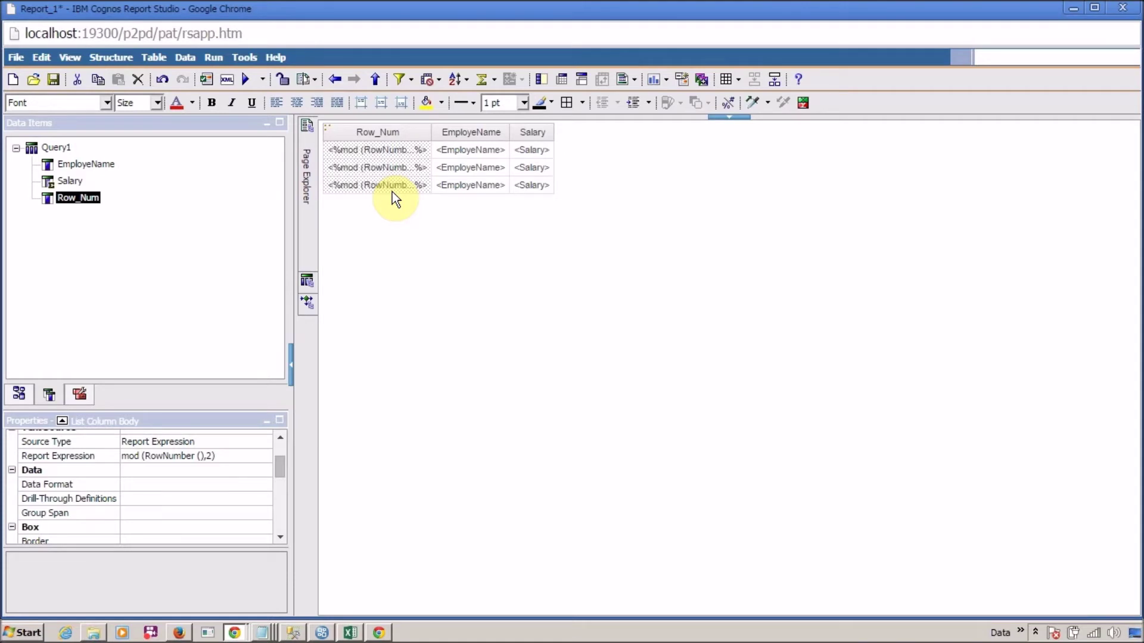
pyautogui.press('Delete')
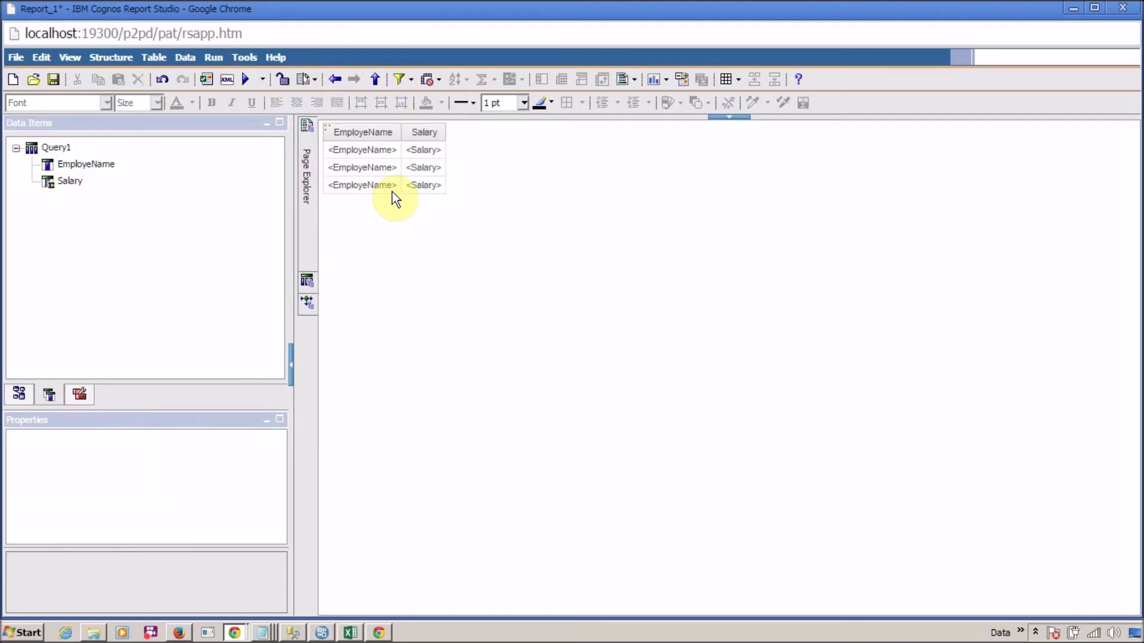
# - Toggle the page lock and select the list column bodies of both EmployeName and Salary
pyautogui.click(363, 153)
pyautogui.click(435, 188)
pyautogui.click(282, 79)
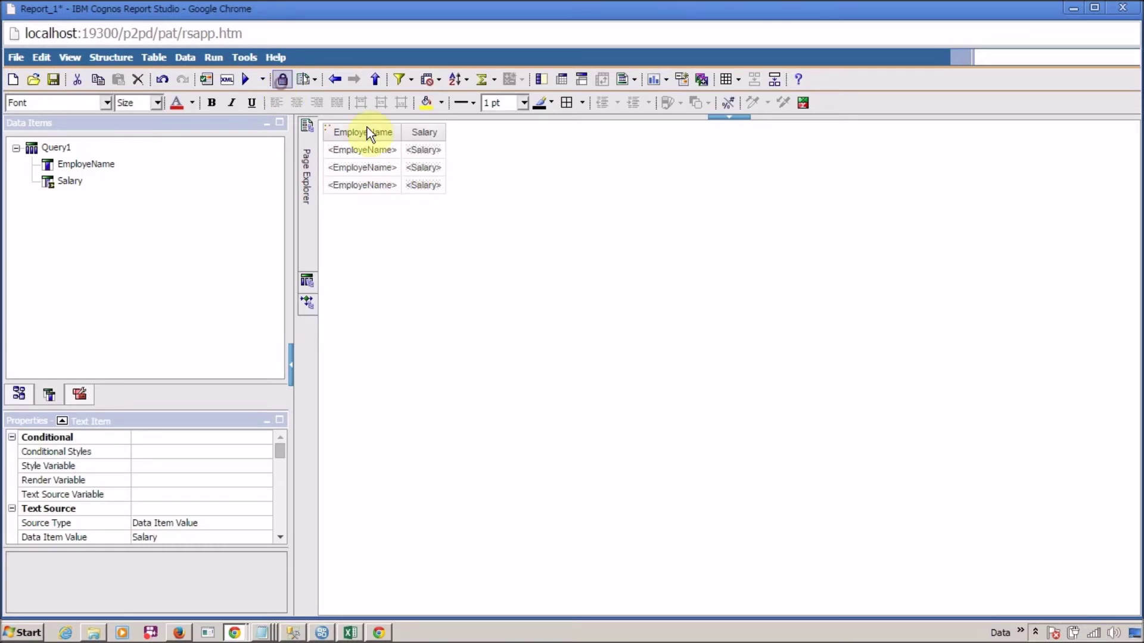
pyautogui.click(326, 145)
pyautogui.click(439, 183)
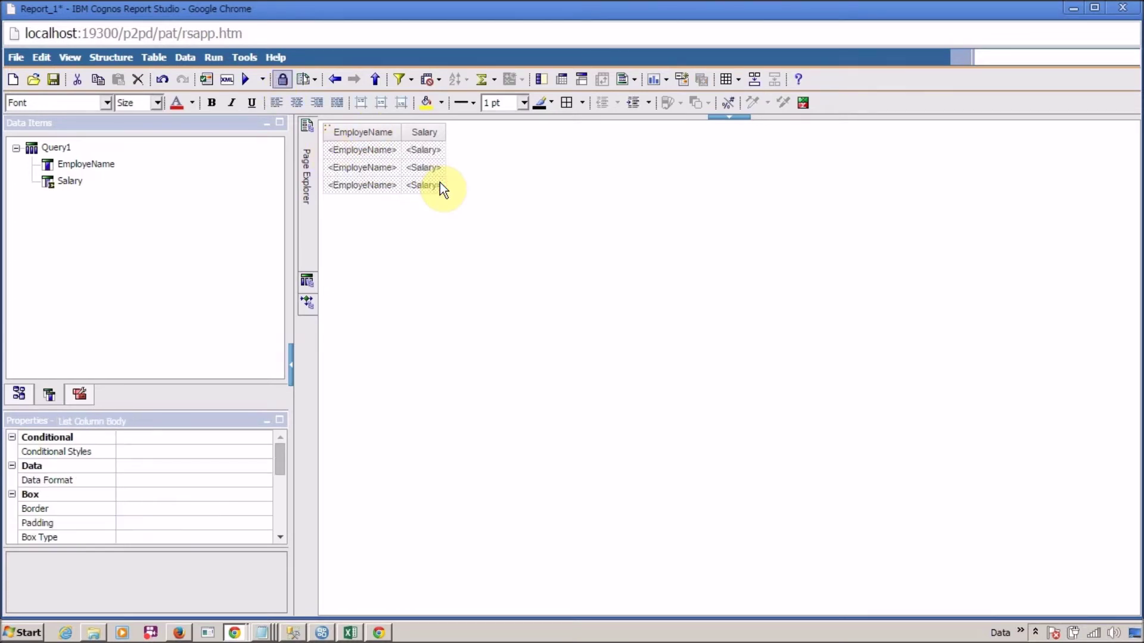
pyautogui.click(249, 452)
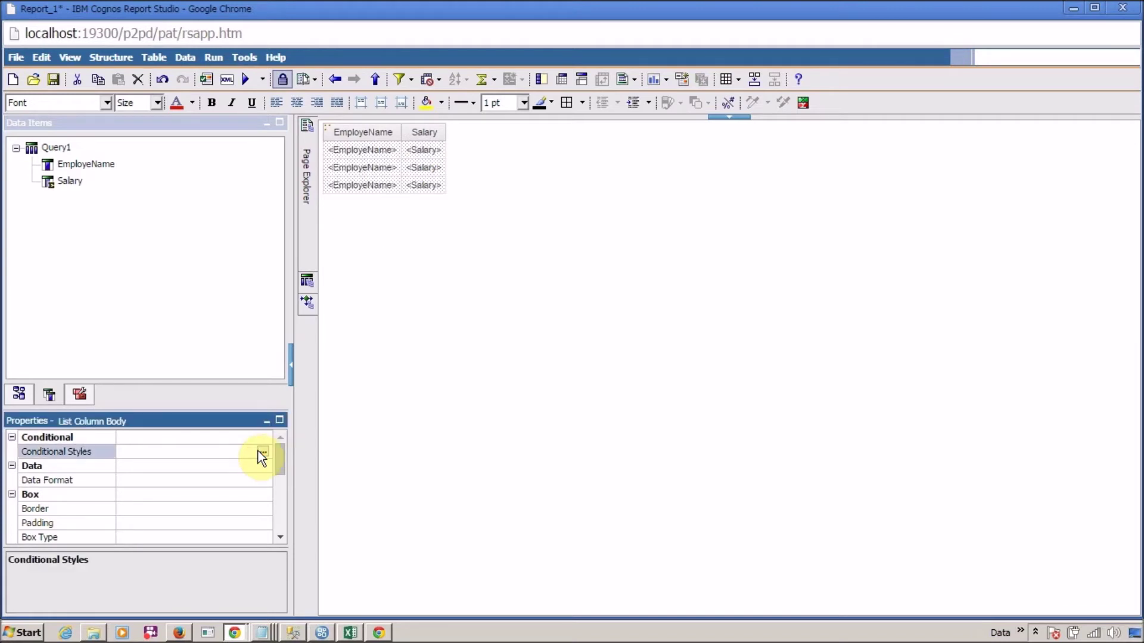
pyautogui.click(263, 452)
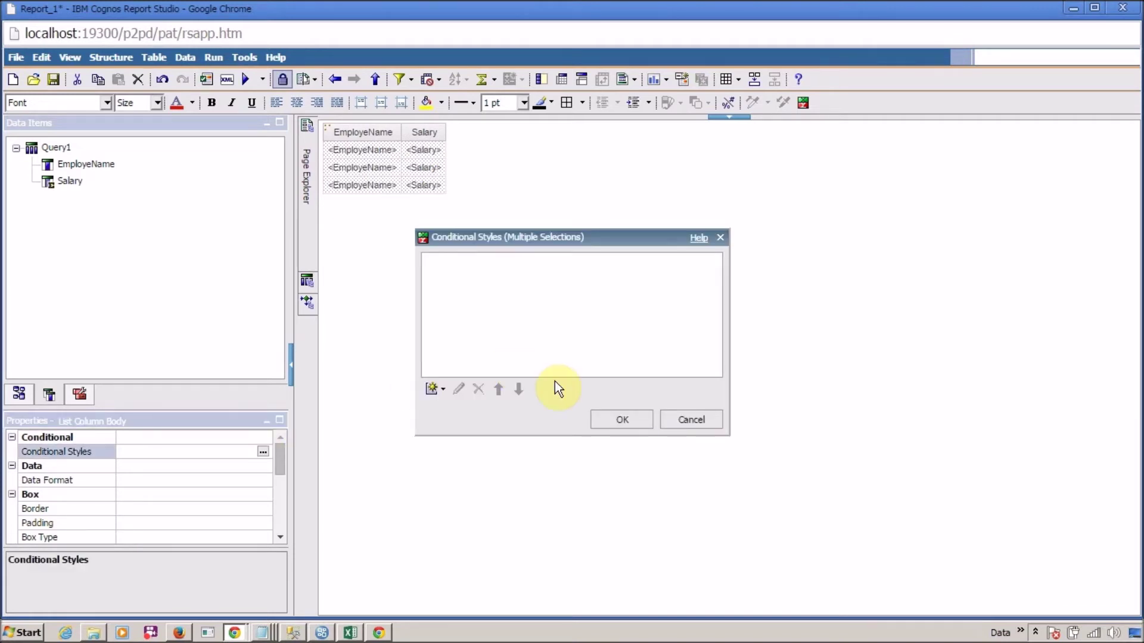
pyautogui.click(693, 420)
pyautogui.click(280, 123)
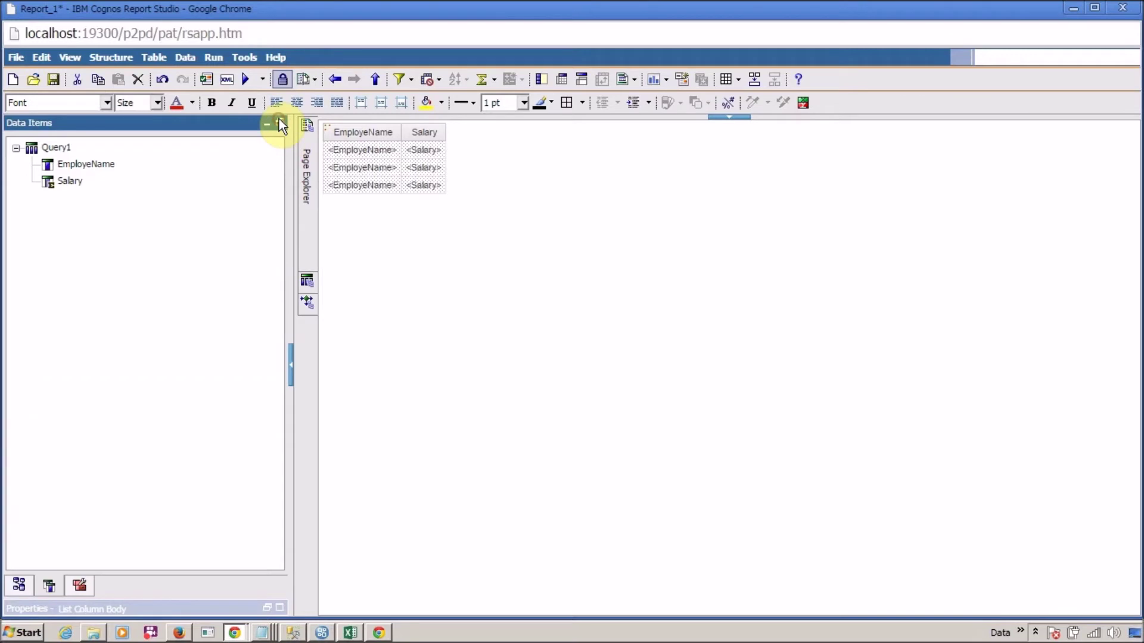
pyautogui.click(282, 123)
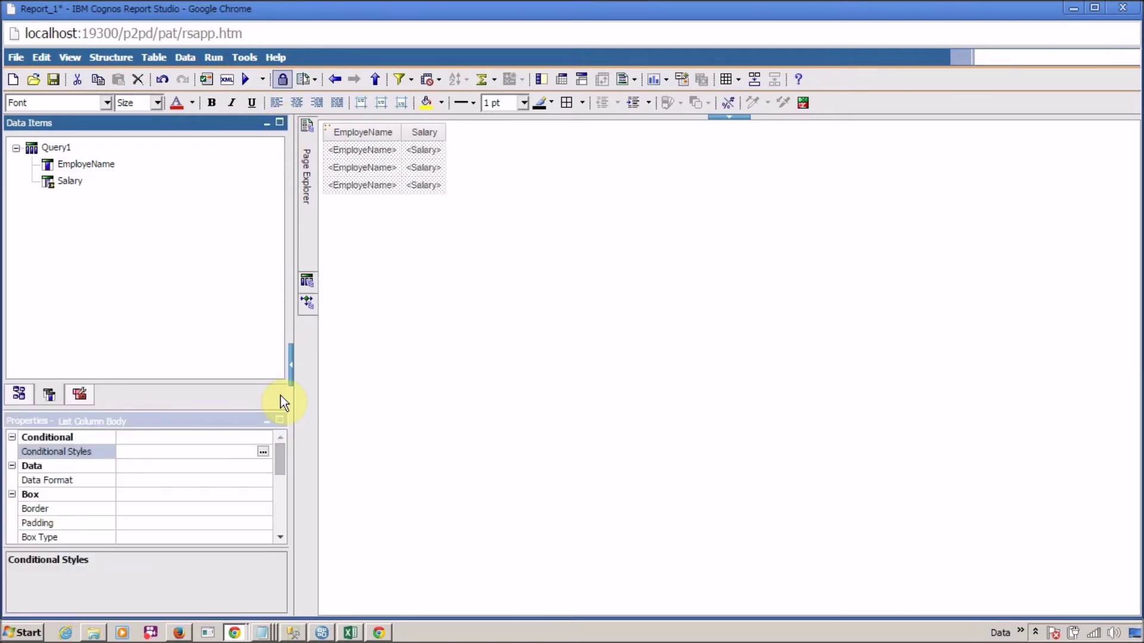
# - Create an advanced conditional style named Alternative_Color for the two selected column bodies
pyautogui.click(280, 418)
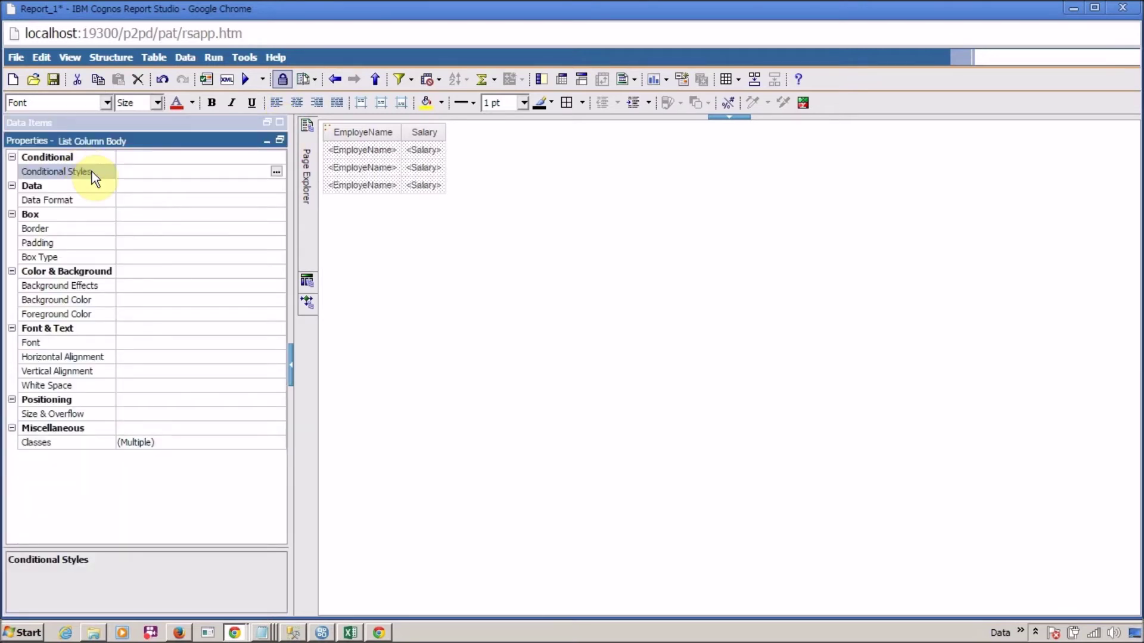
pyautogui.click(277, 174)
pyautogui.click(448, 388)
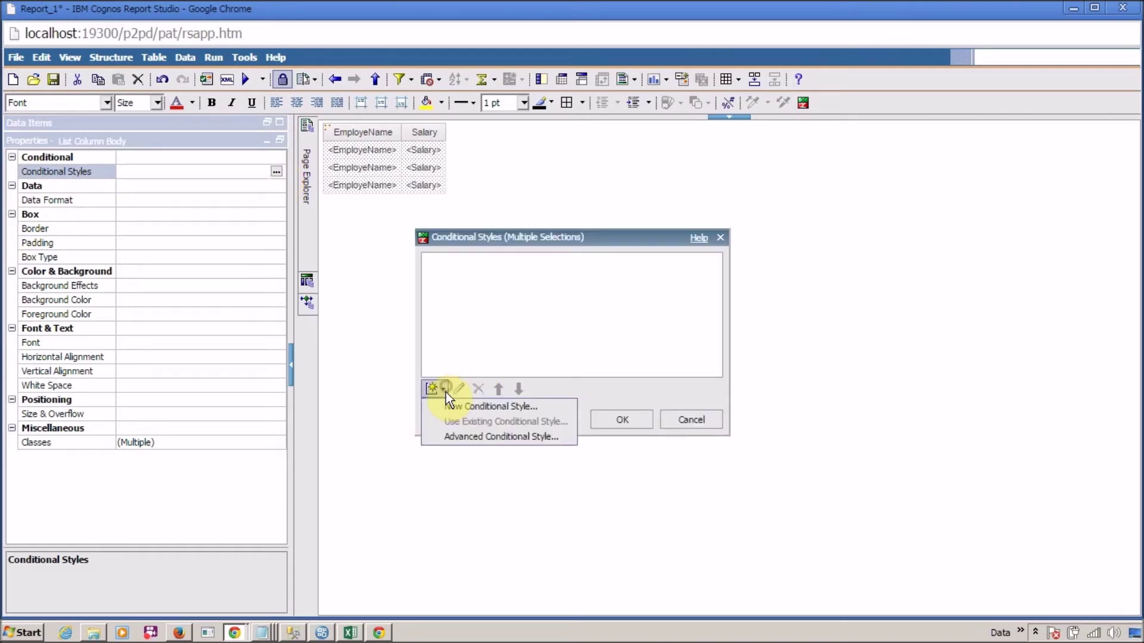
pyautogui.click(452, 435)
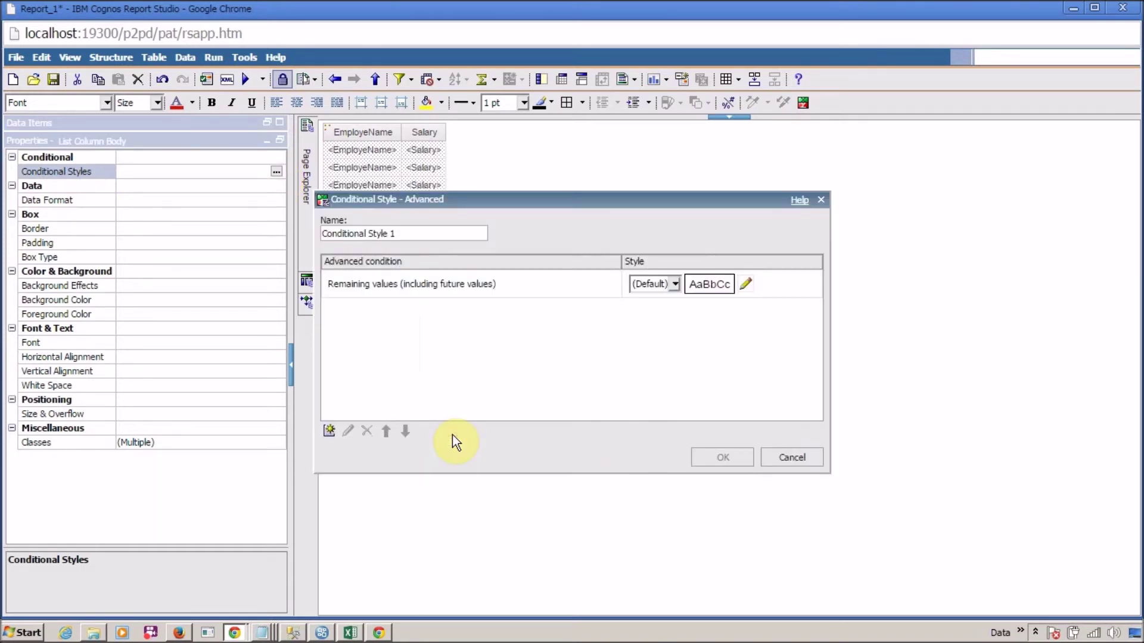
pyautogui.click(468, 236)
pyautogui.hotkey('ctrl', 'a')
pyautogui.press('BackSpace')
pyautogui.write('Al')
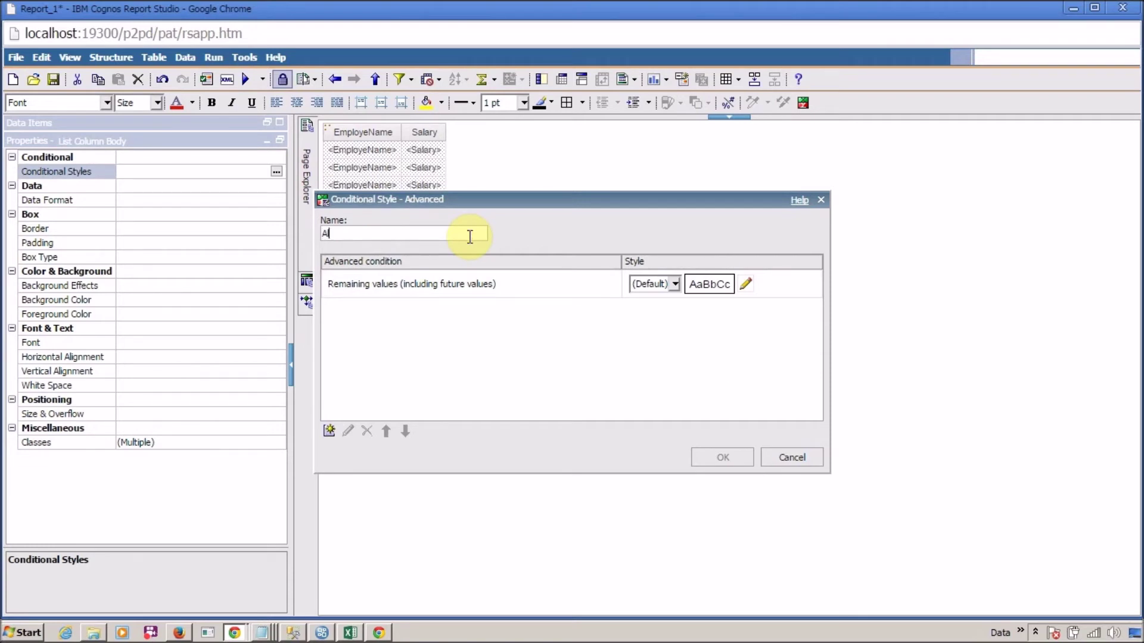
pyautogui.write('ternative_Color')
# - Add the advanced condition mod(RowNumber(),2)=0 to the Alternative_Color style
pyautogui.click(329, 431)
pyautogui.write('mod(1,2) 1')
pyautogui.hotkey('ctrl', 'a')
pyautogui.press('BackSpace')
pyautogui.write('m')
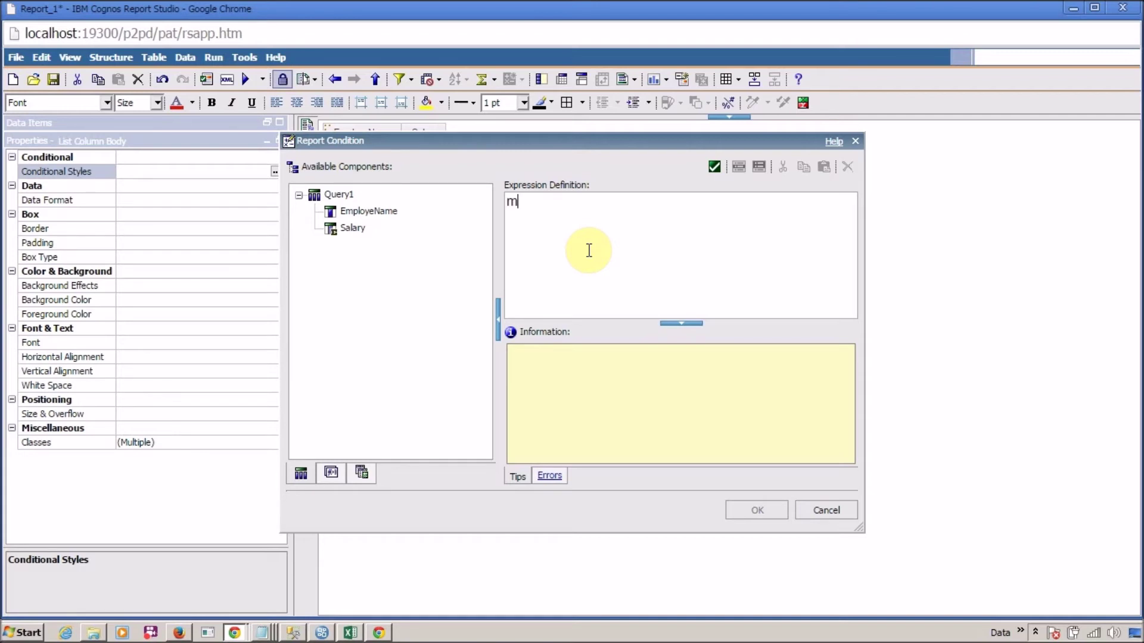
pyautogui.write('od(RowNumber(')
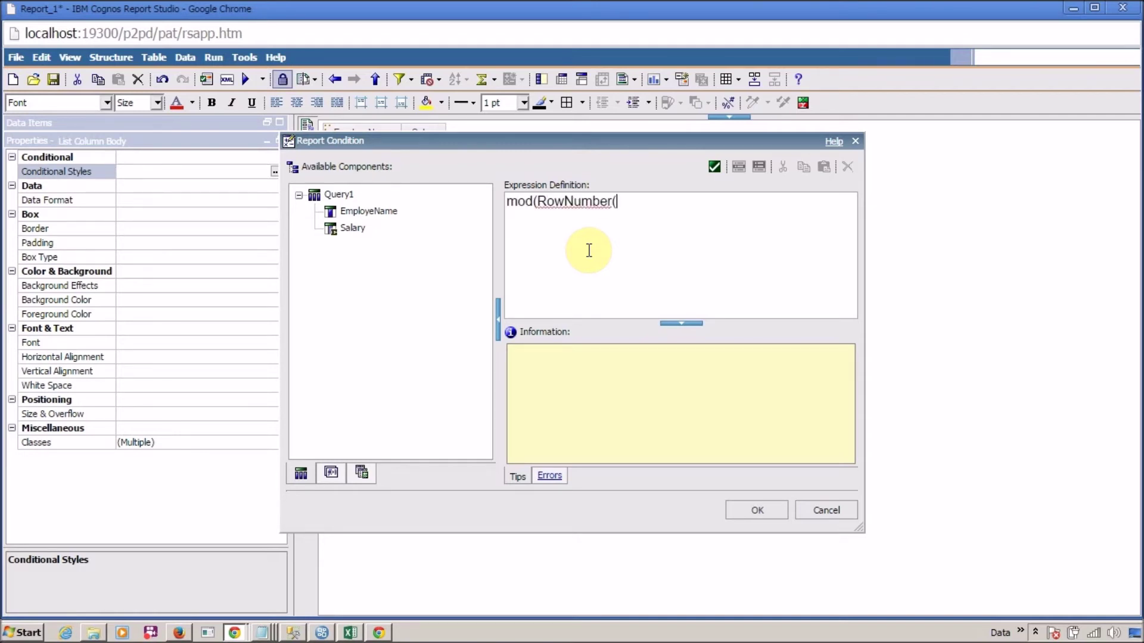
pyautogui.write('))')
pyautogui.press('Left')
pyautogui.write(',2')
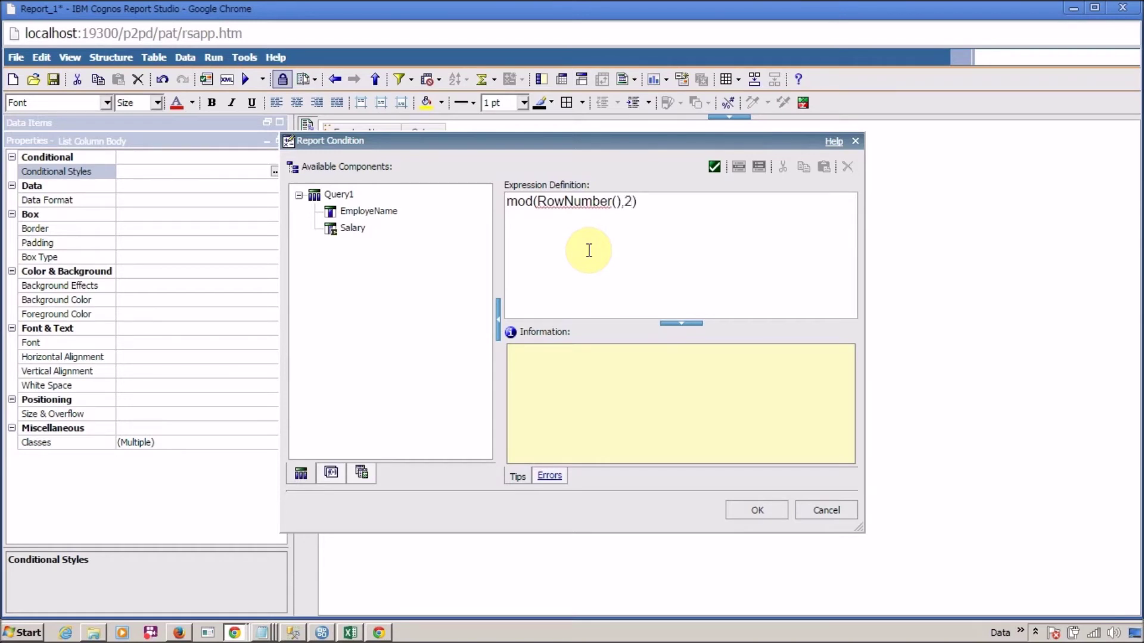
pyautogui.click(591, 201)
pyautogui.click(532, 200)
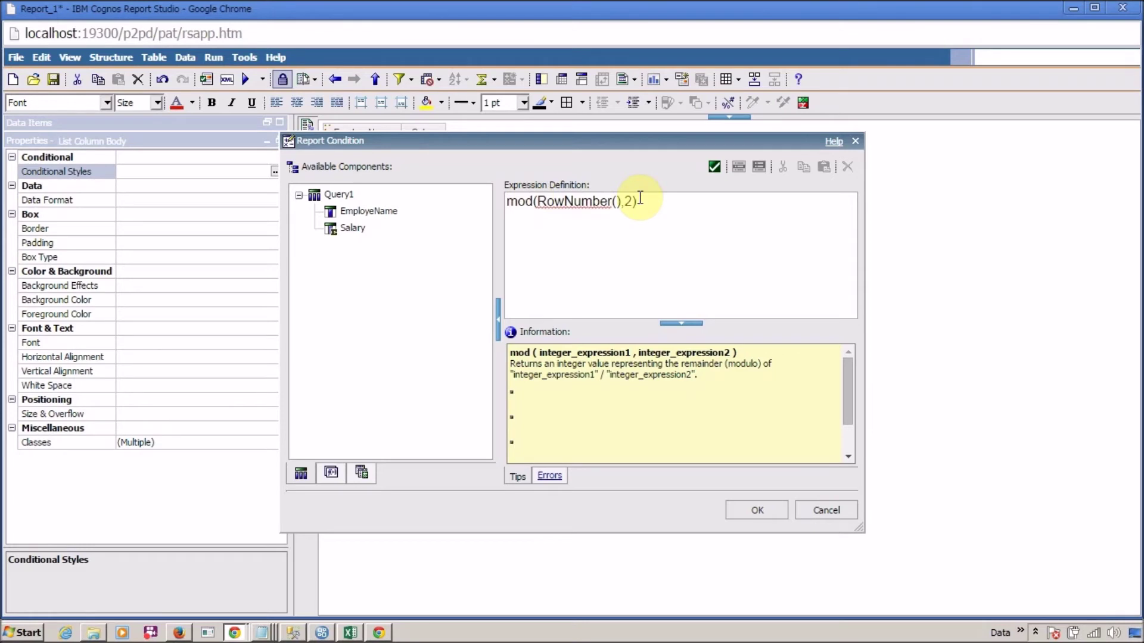
pyautogui.write('=0')
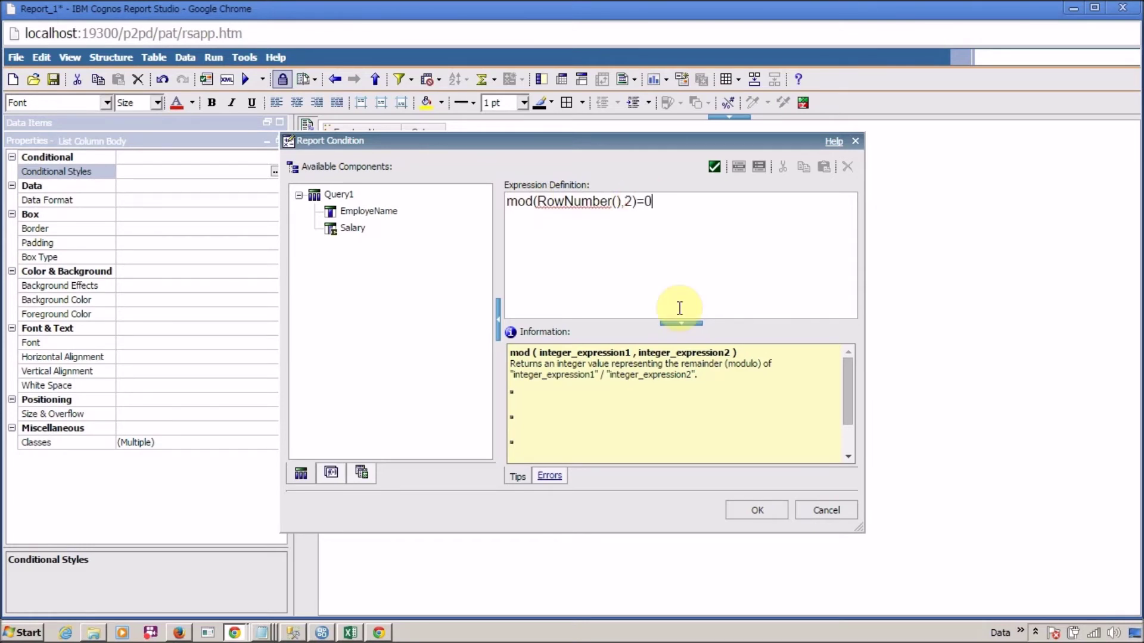
pyautogui.click(751, 510)
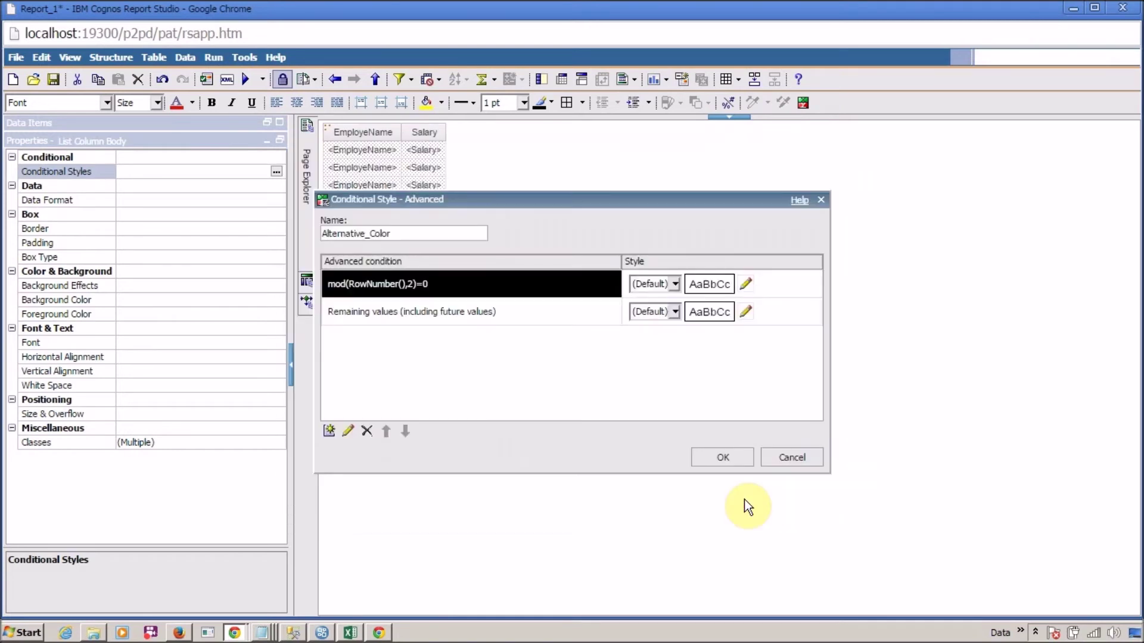
# - Give the mod(RowNumber(),2)=0 condition a Silver background colour
pyautogui.click(744, 283)
pyautogui.click(527, 254)
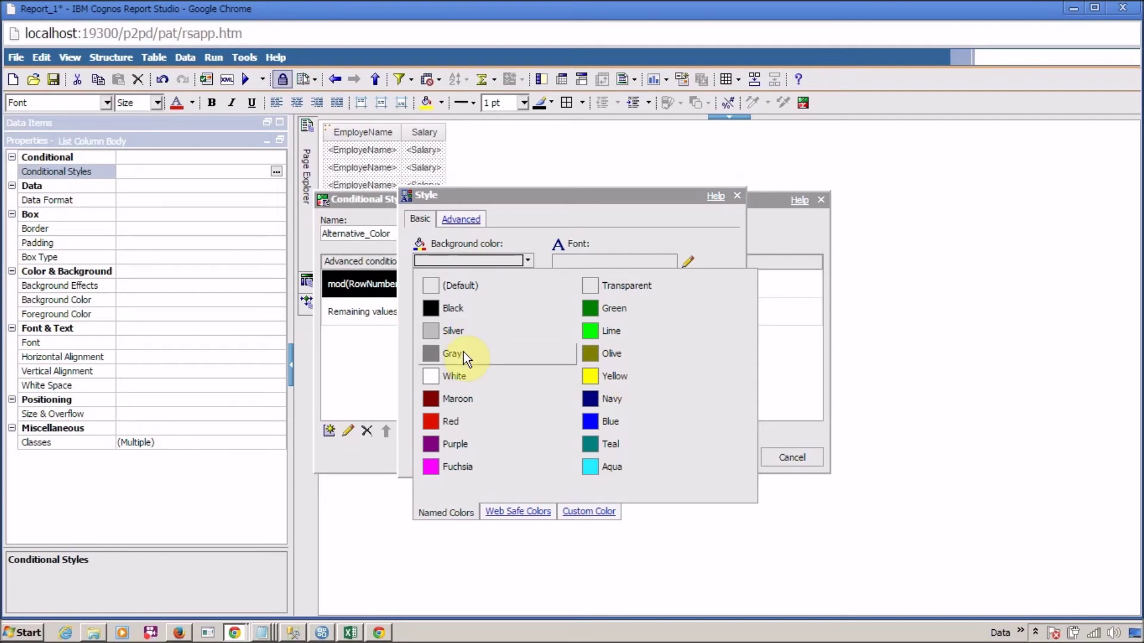
pyautogui.click(463, 333)
pyautogui.click(640, 462)
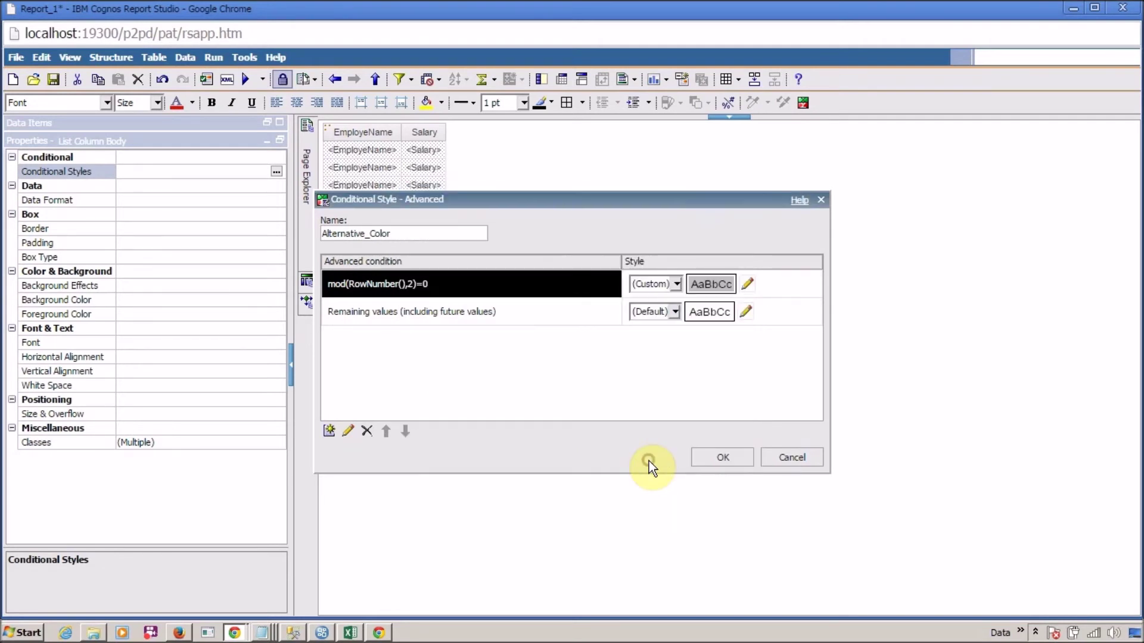
# - Add a second advanced condition, mod(RowNumber(),2)=1, by reusing and adapting the first condition's expression
pyautogui.click(331, 432)
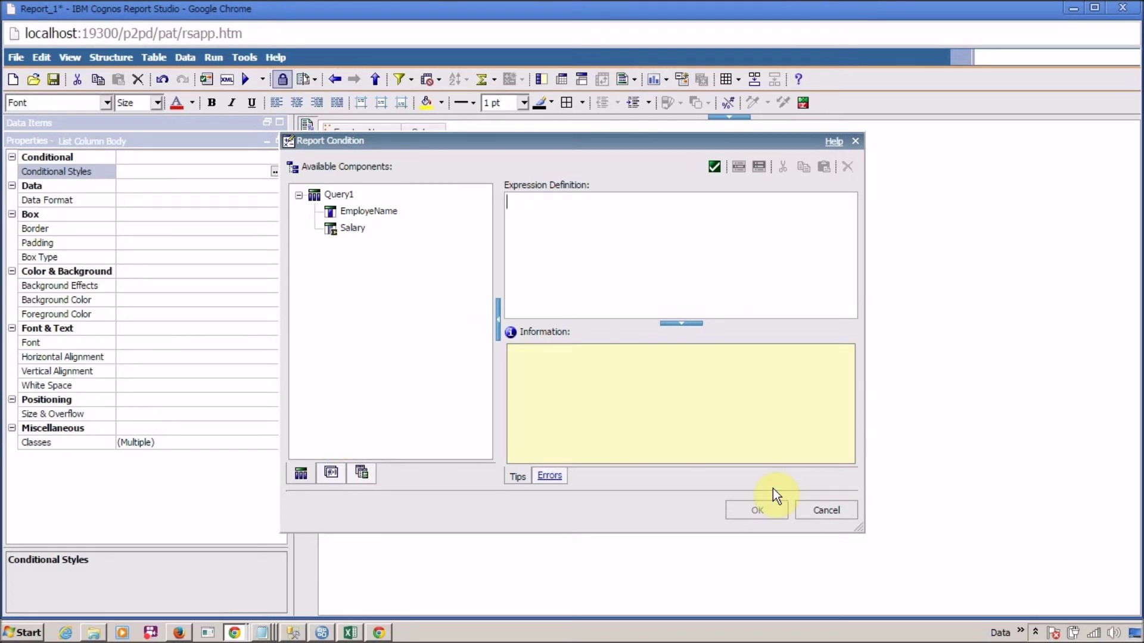
pyautogui.click(822, 510)
pyautogui.doubleClick(413, 286)
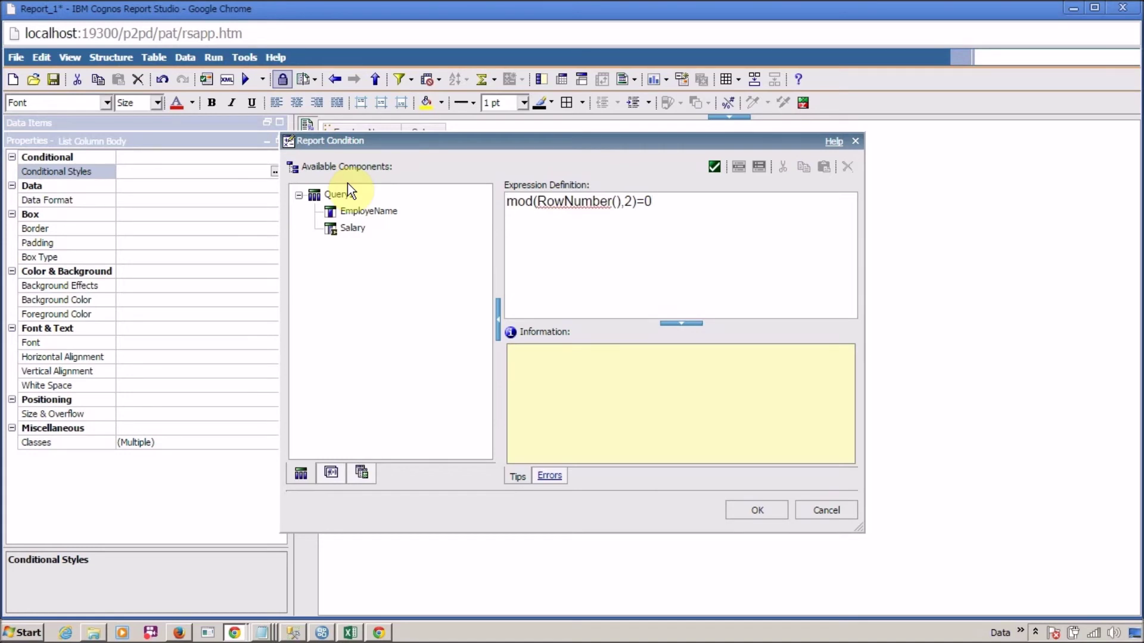
pyautogui.click(828, 511)
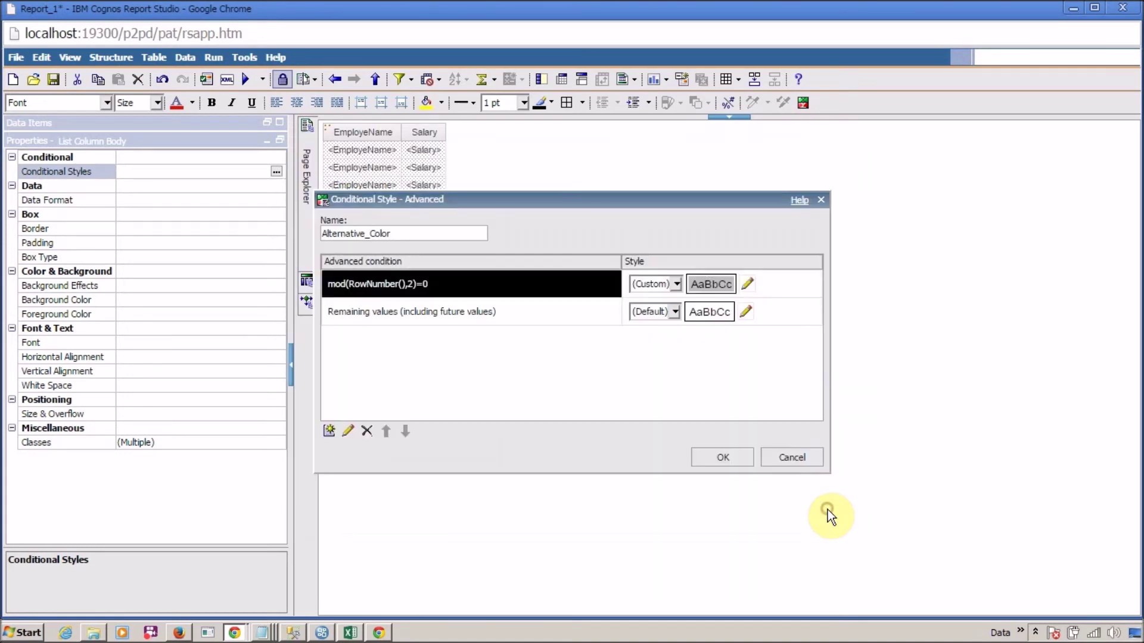
pyautogui.click(343, 433)
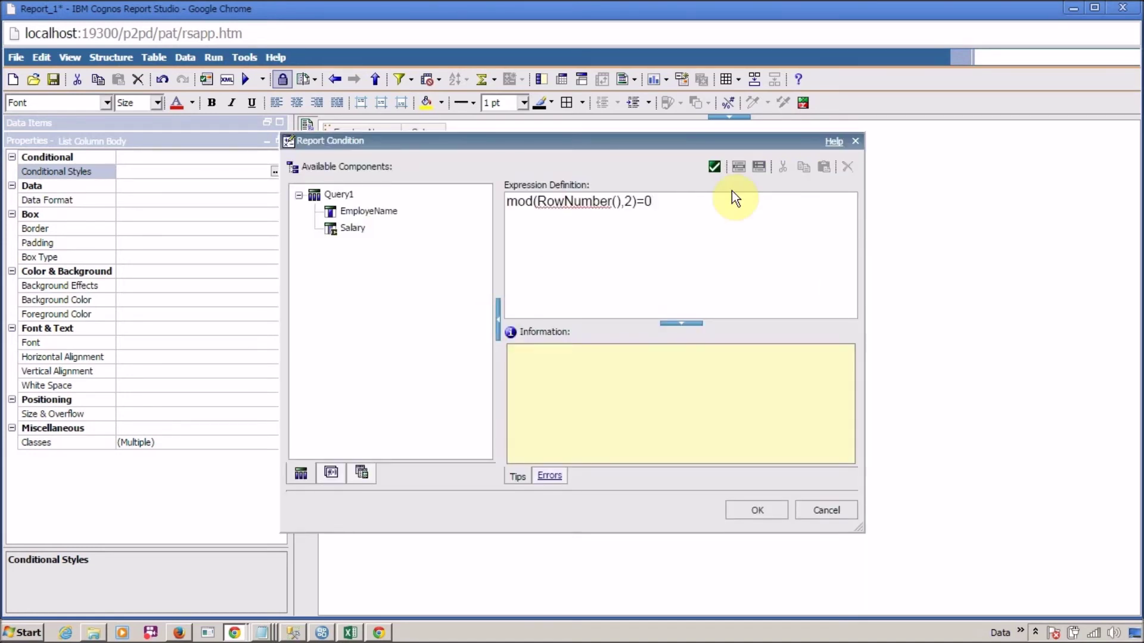
pyautogui.press('BackSpace')
pyautogui.write('1')
pyautogui.click(749, 511)
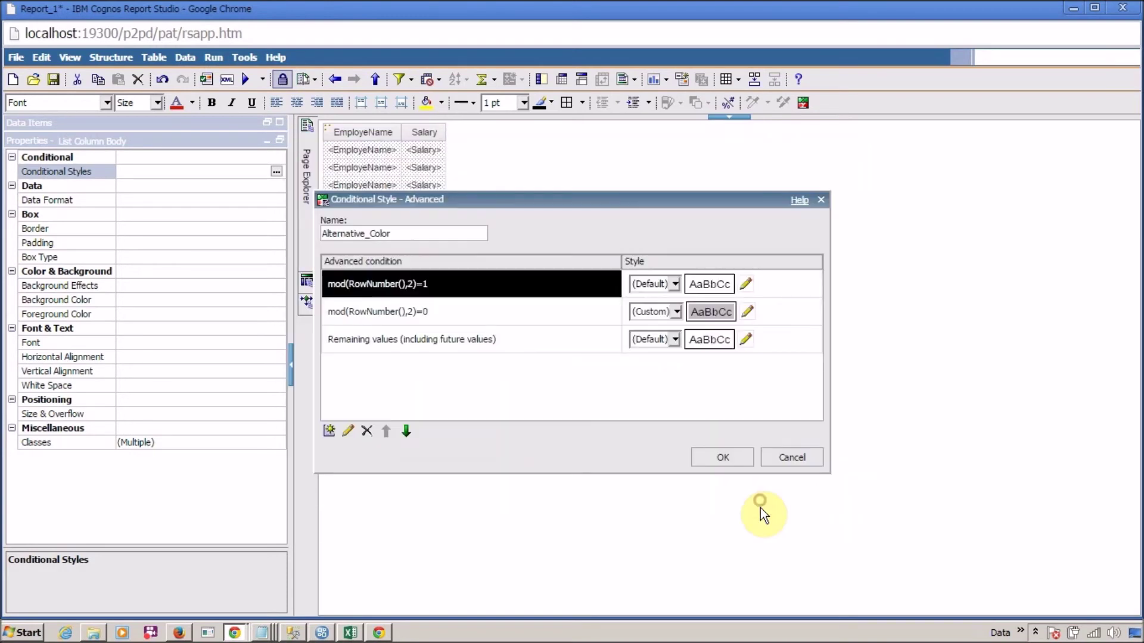
# - Give the mod(RowNumber(),2)=1 condition a Teal background colour
pyautogui.click(743, 288)
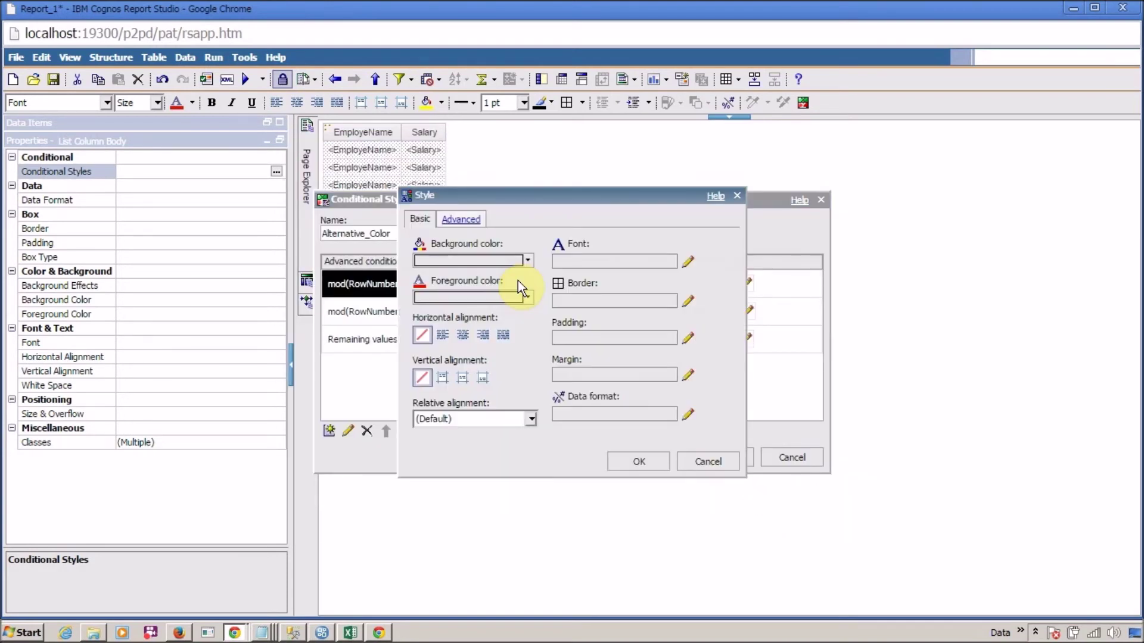
pyautogui.click(527, 261)
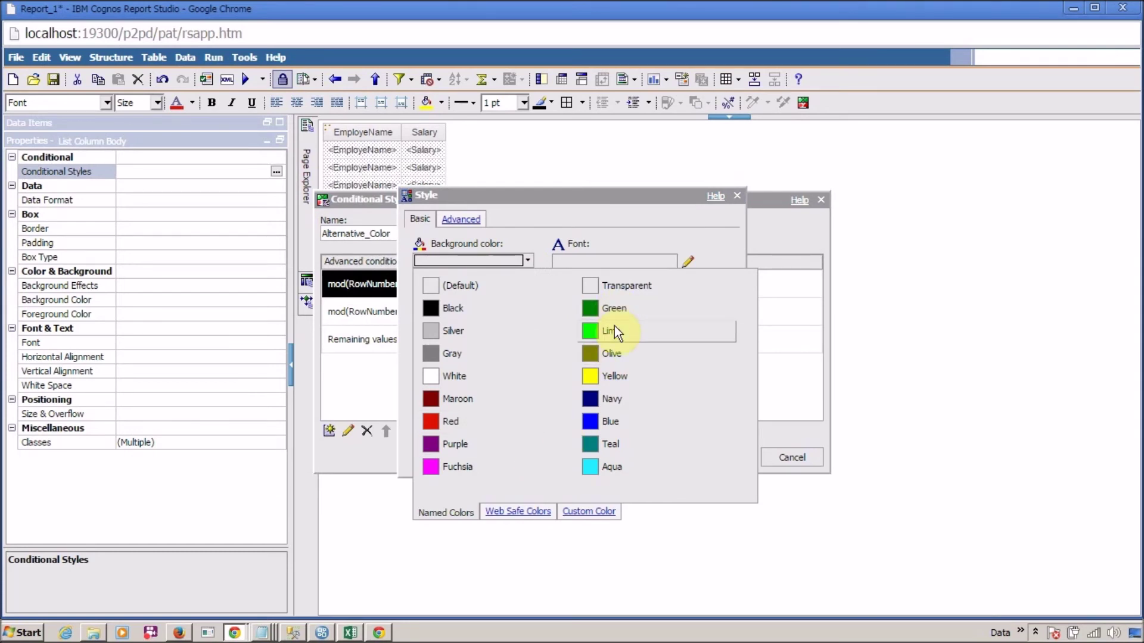
pyautogui.click(613, 445)
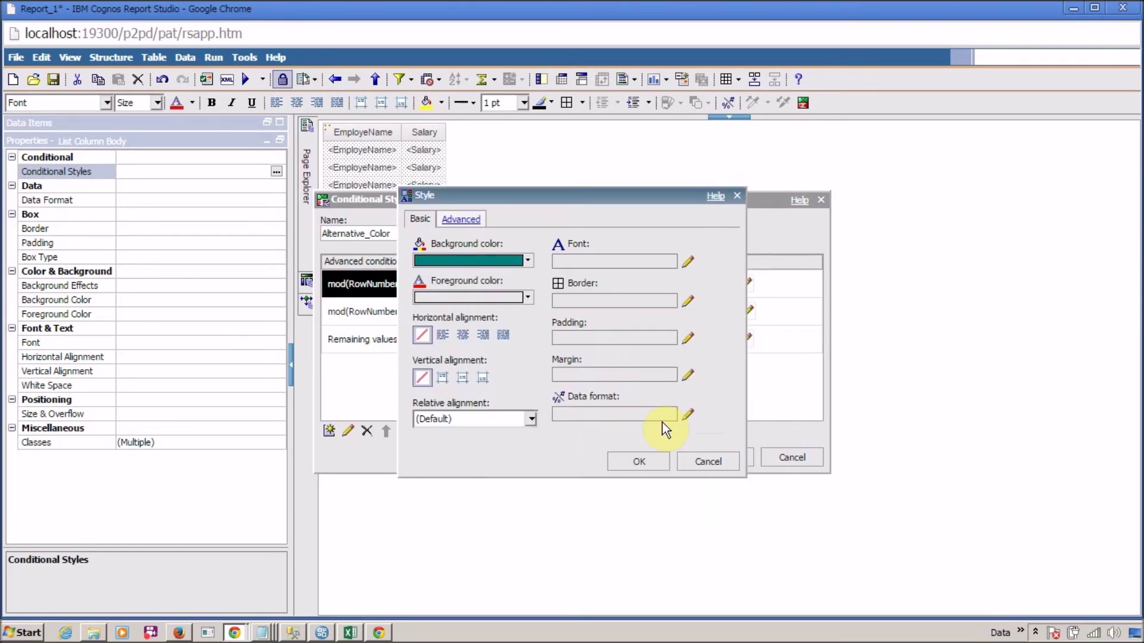
pyautogui.click(648, 460)
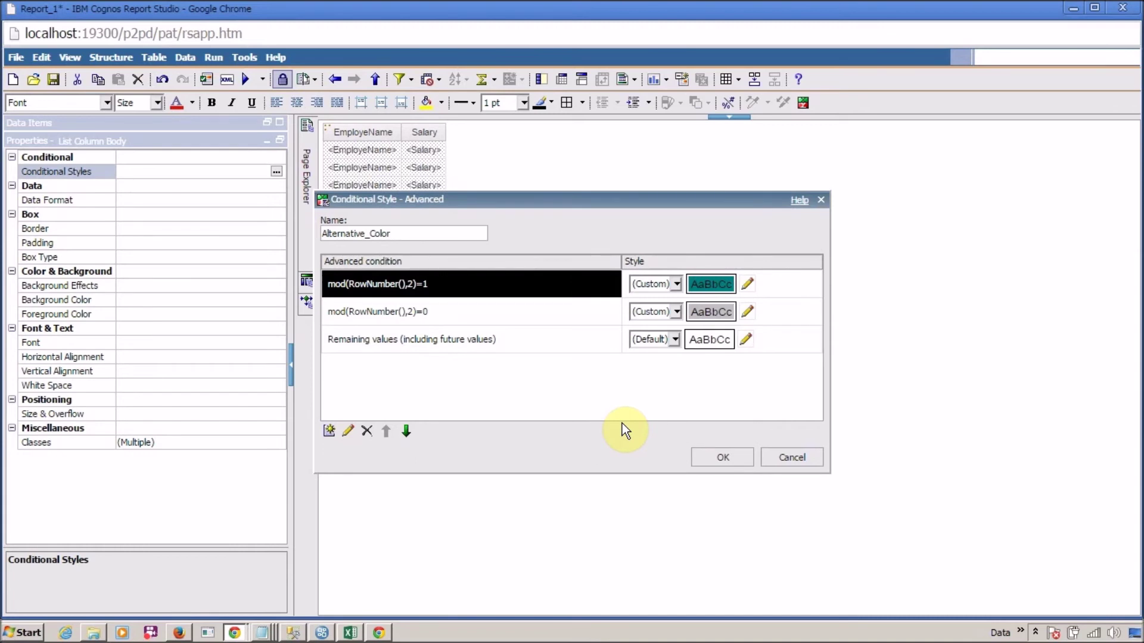
# - Apply the Alternative_Color style to the selected columns and run the report to examine the row colours
pyautogui.click(723, 464)
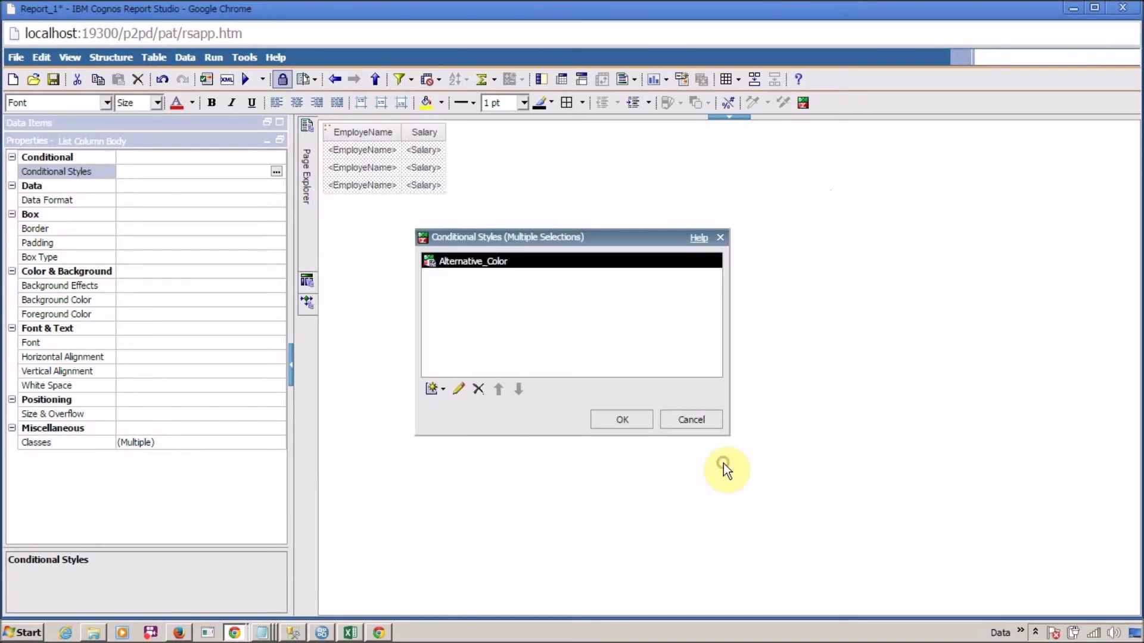
pyautogui.click(609, 423)
pyautogui.click(244, 81)
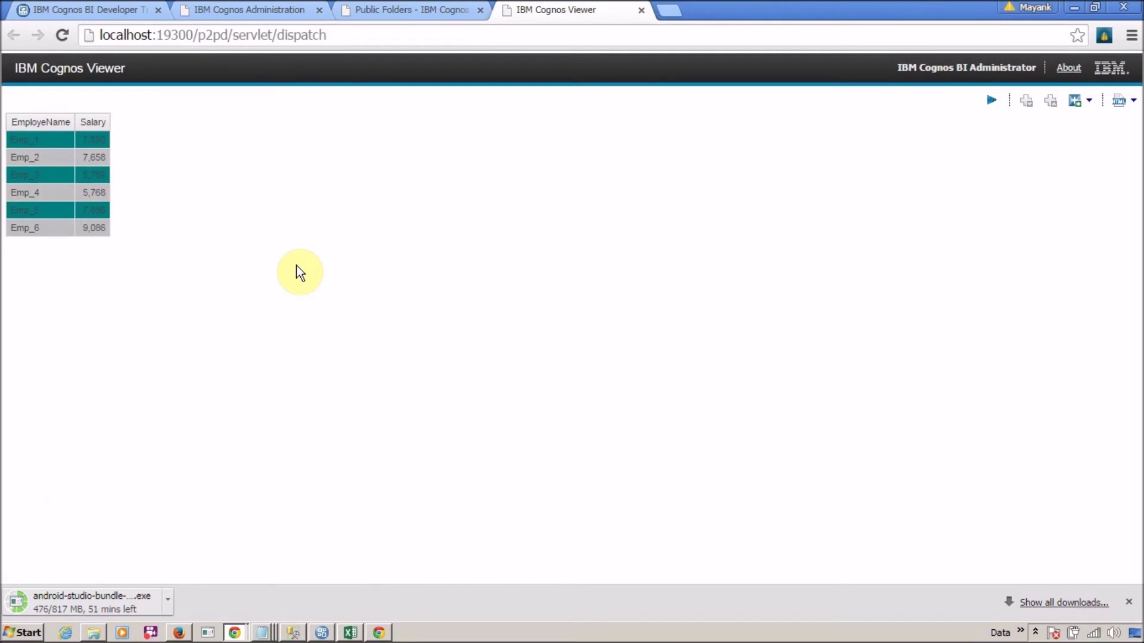
# - Switch to the Excel workbook and examine the first data row, G2:H2, of the second example table
pyautogui.hotkey('alt', 'Tab')
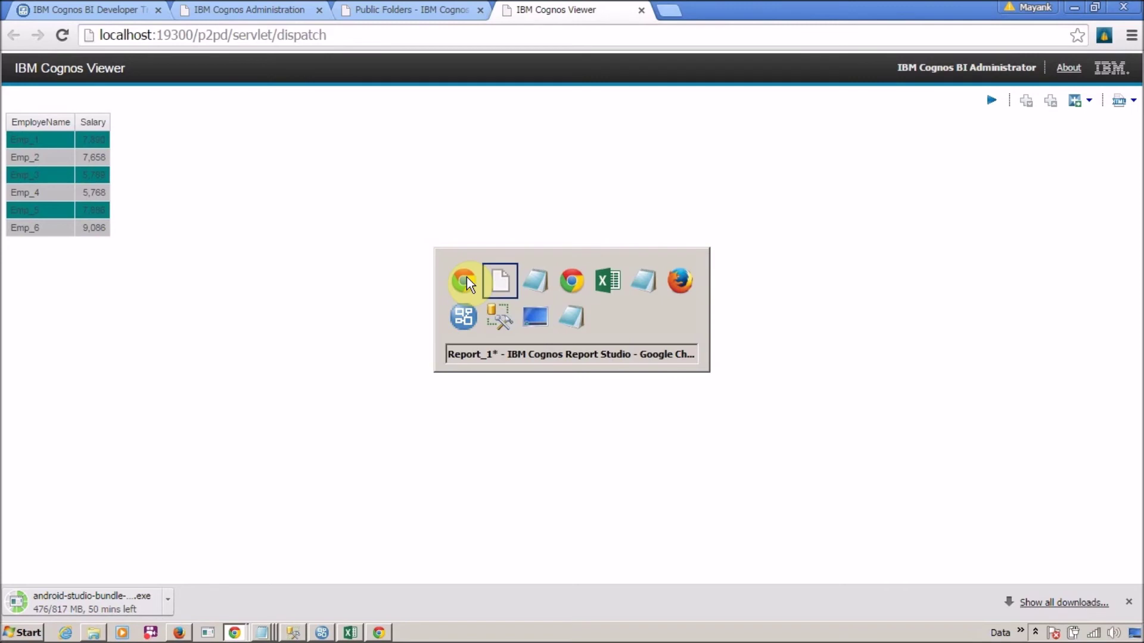
pyautogui.hotkey('alt', 'Tab')
pyautogui.hotkey('alt', 'Tab')
pyautogui.hotkey('alt', 'Tab')
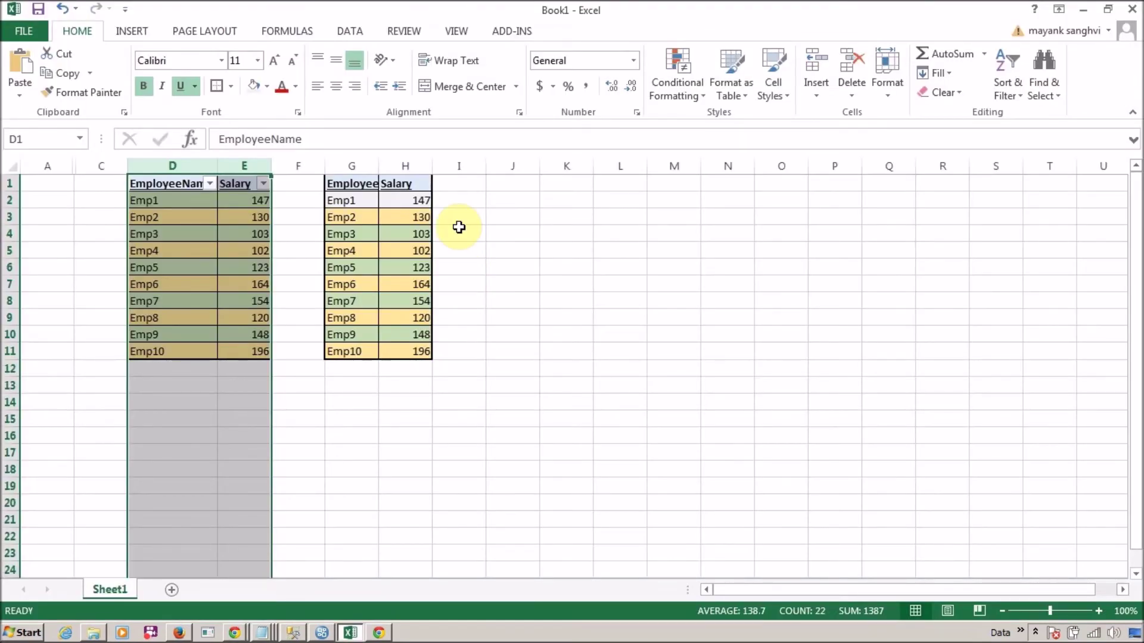
pyautogui.click(457, 232)
pyautogui.moveTo(359, 200); pyautogui.dragTo(387, 202)
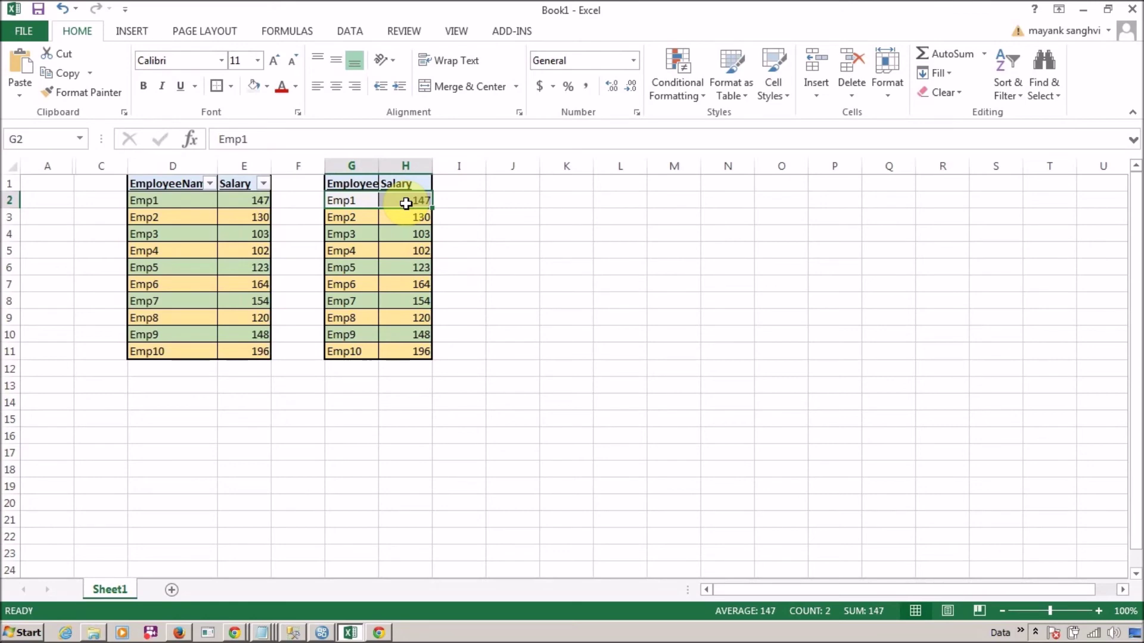
# - Switch to Cognos Report Studio and open the Alternative_Color conditional style of the EmployeName and Salary column bodies for editing
pyautogui.hotkey('alt', 'Tab')
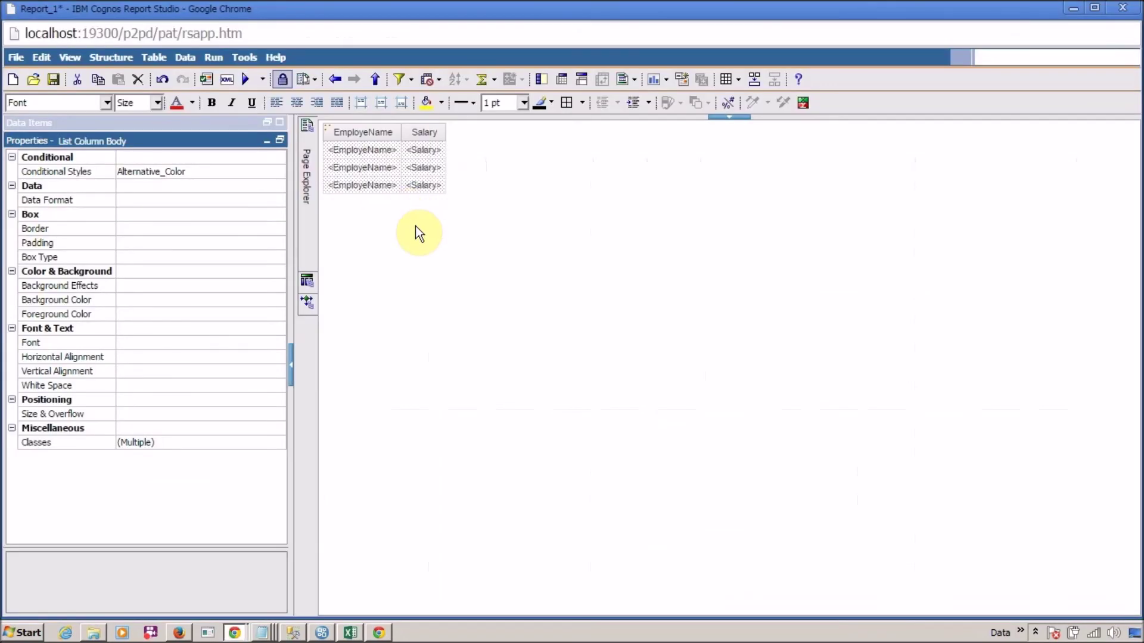
pyautogui.click(416, 226)
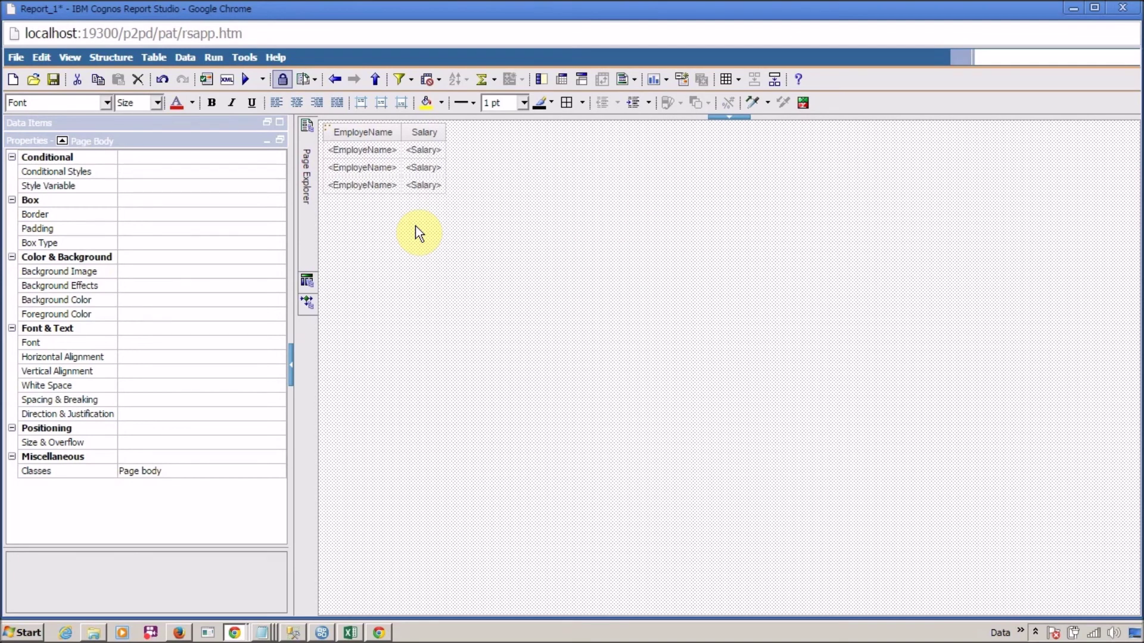
pyautogui.click(332, 154)
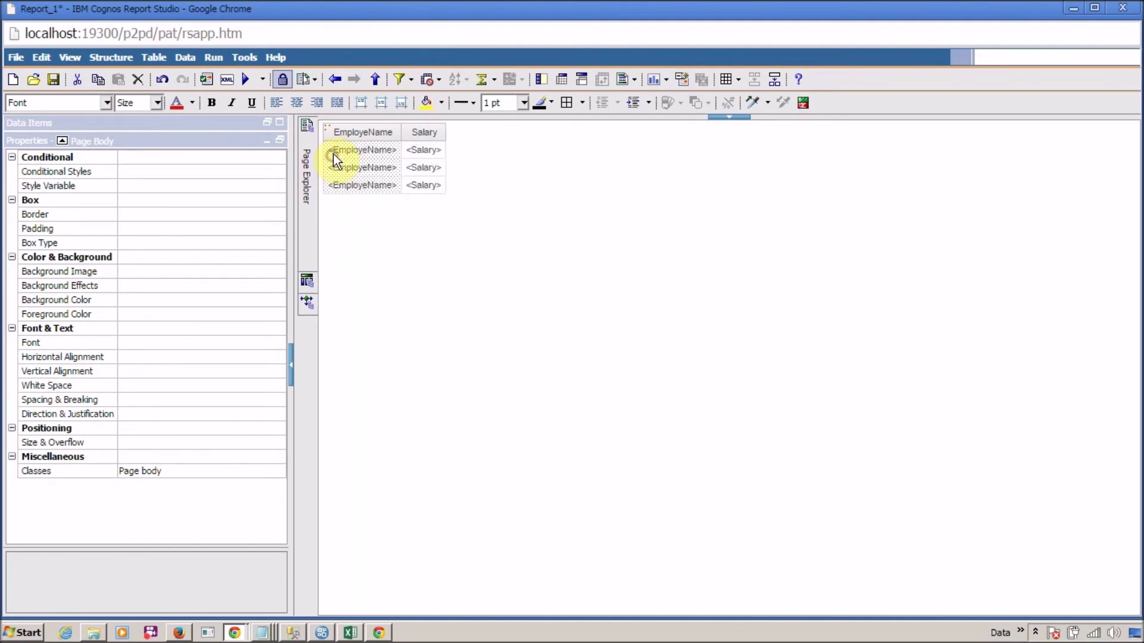
pyautogui.keyDown('ctrl'); pyautogui.click(444, 189); pyautogui.keyUp('ctrl')
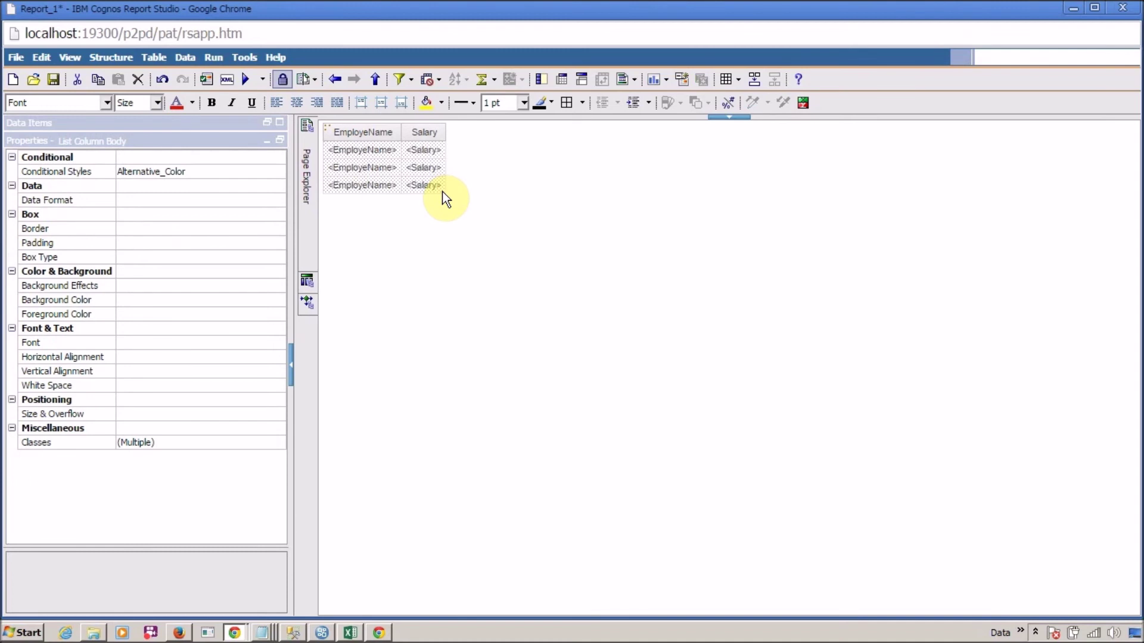
pyautogui.click(235, 170)
pyautogui.click(275, 172)
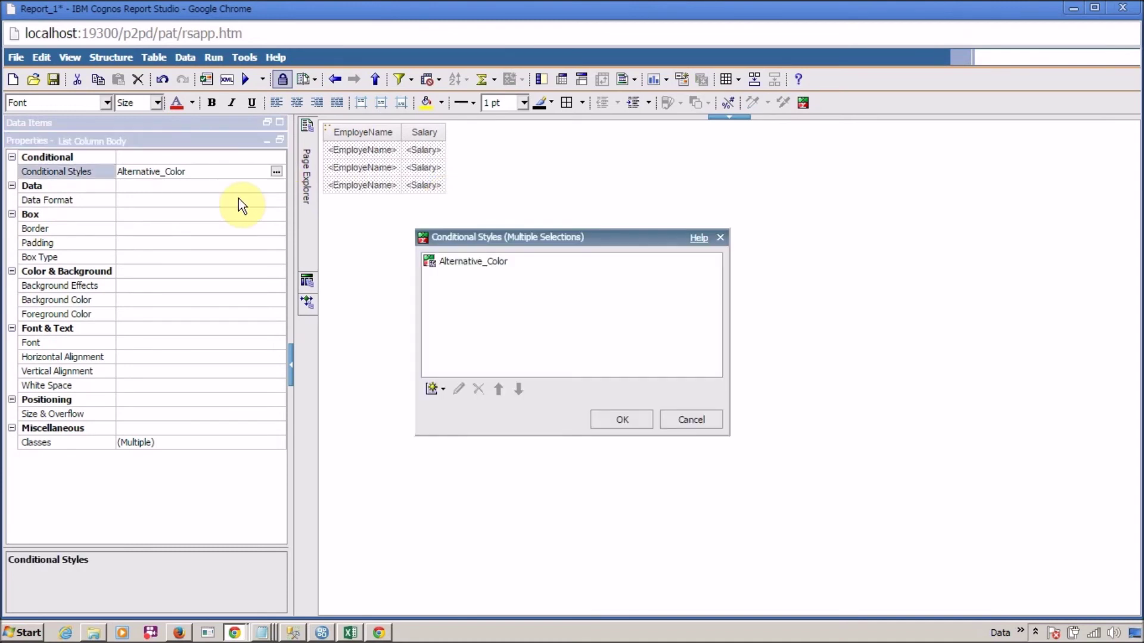
pyautogui.click(480, 265)
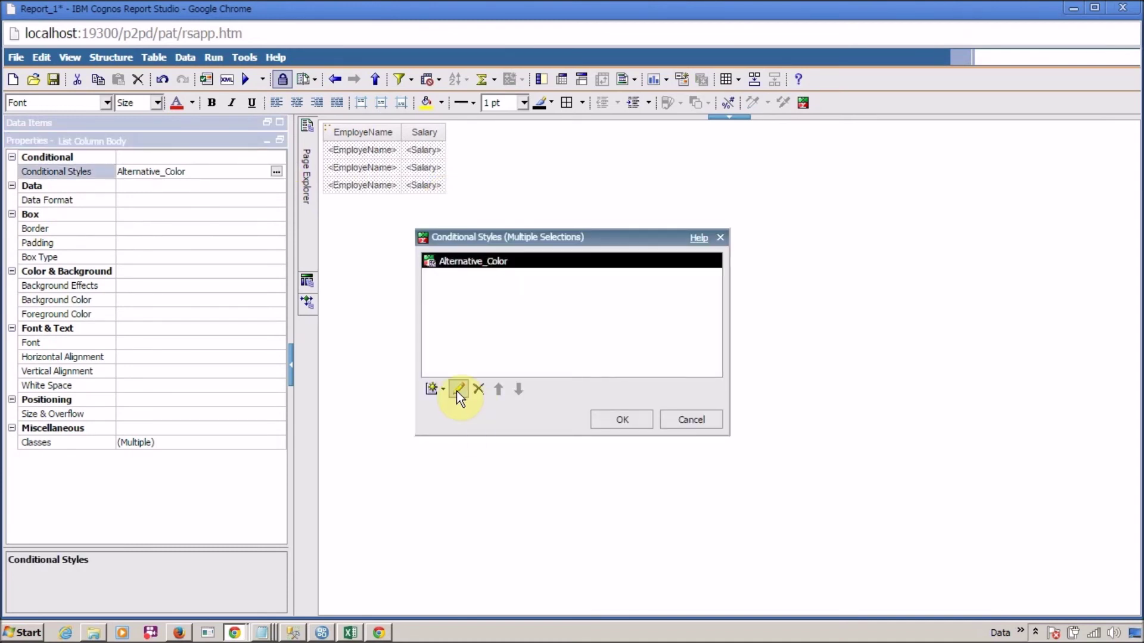
pyautogui.click(457, 389)
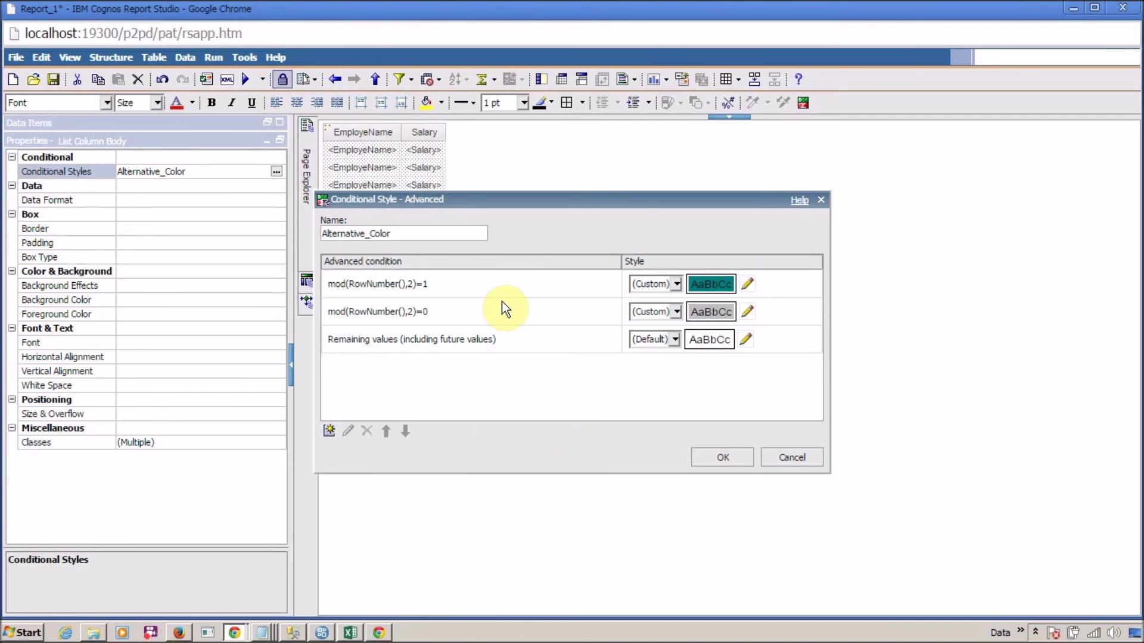
# - Extend the Teal condition's expression to mod(RowNumber(),2)=1 and RowNumber() > 1, reusing the existing RowNumber() text, and accept the style
pyautogui.click(575, 283)
pyautogui.doubleClick(576, 283)
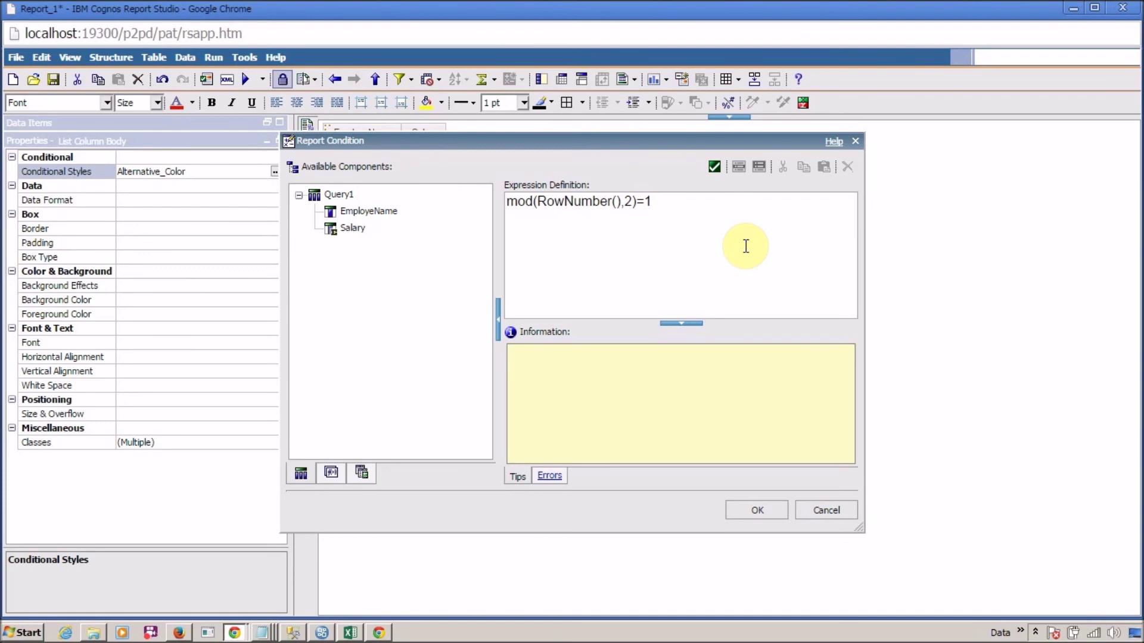
pyautogui.write('and')
pyautogui.press('Left')
pyautogui.press('Left')
pyautogui.press('Left')
pyautogui.press('Left')
pyautogui.press('Left')
pyautogui.press('Left')
pyautogui.press('Left')
pyautogui.hotkey('shift', 'Home')
pyautogui.hotkey('shift', 'Right')
pyautogui.hotkey('shift', 'Right')
pyautogui.hotkey('shift', 'Right')
pyautogui.hotkey('shift', 'Right')
pyautogui.hotkey('ctrl', 'c')
pyautogui.press('End')
pyautogui.hotkey('ctrl', 'v')
pyautogui.write('> 1')
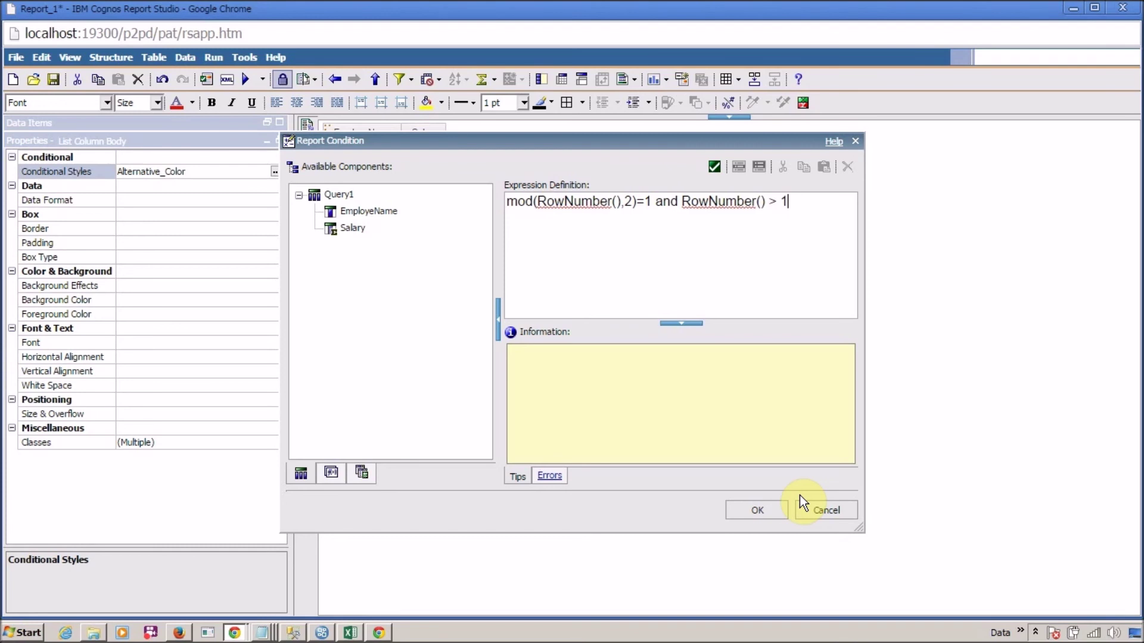
pyautogui.click(764, 520)
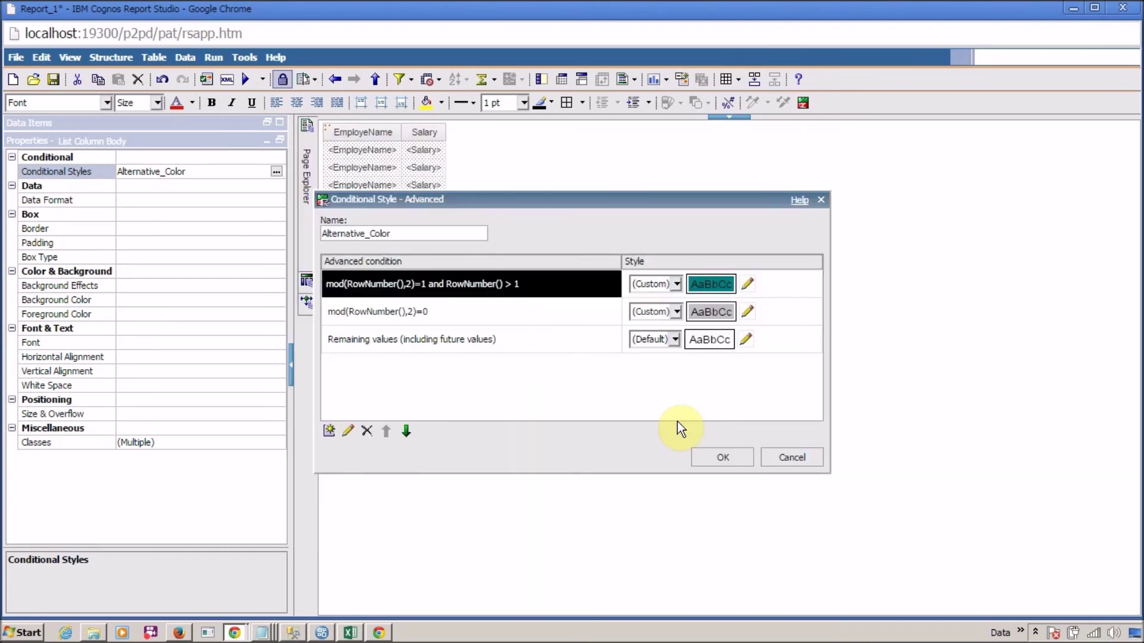
pyautogui.click(734, 456)
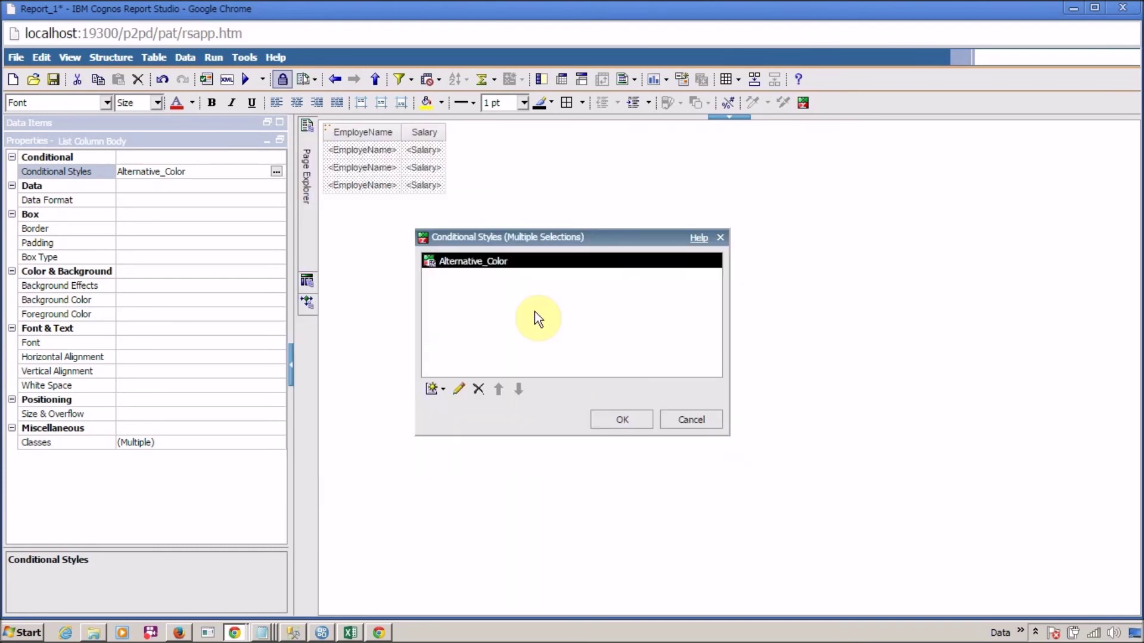
# - Reopen the first condition of the Alternative_Color style and validate its expression
pyautogui.doubleClick(497, 266)
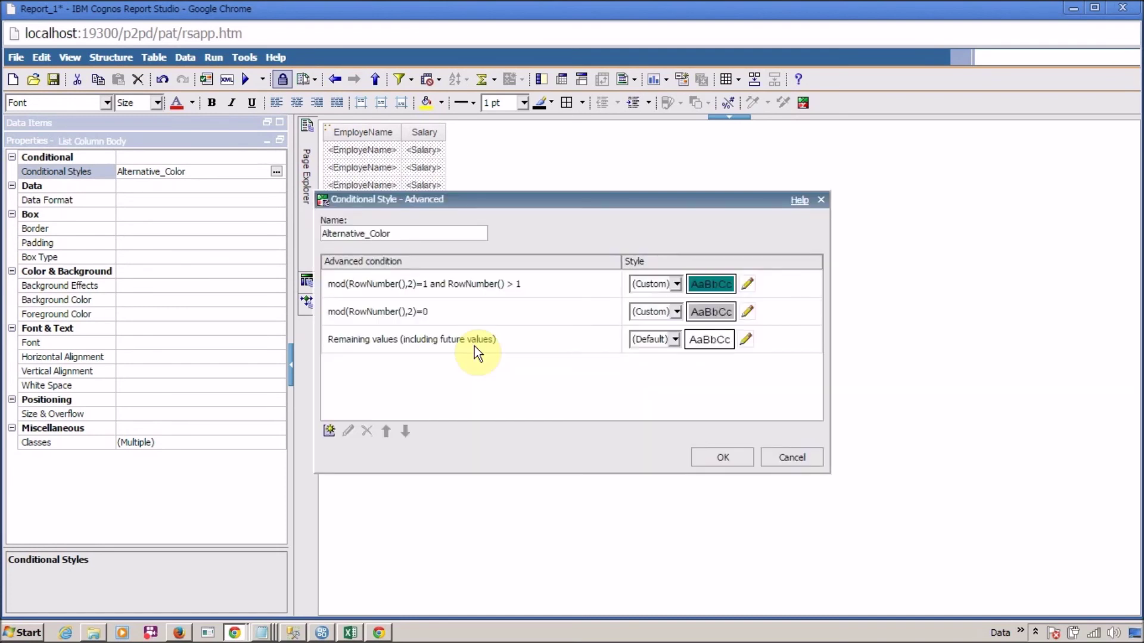
pyautogui.doubleClick(471, 295)
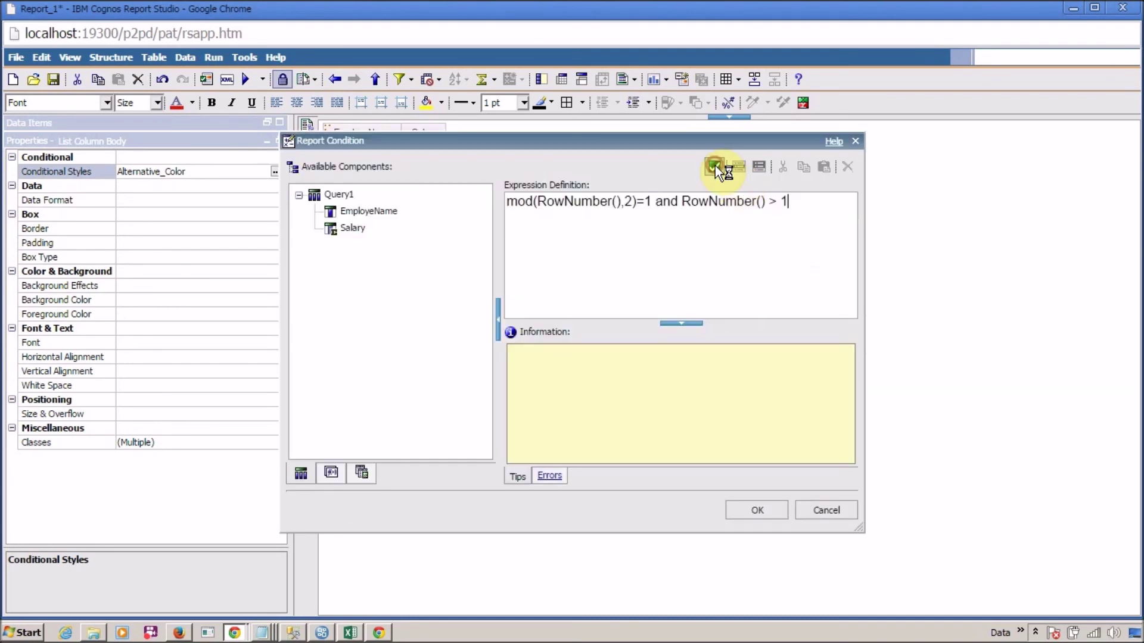
pyautogui.click(714, 167)
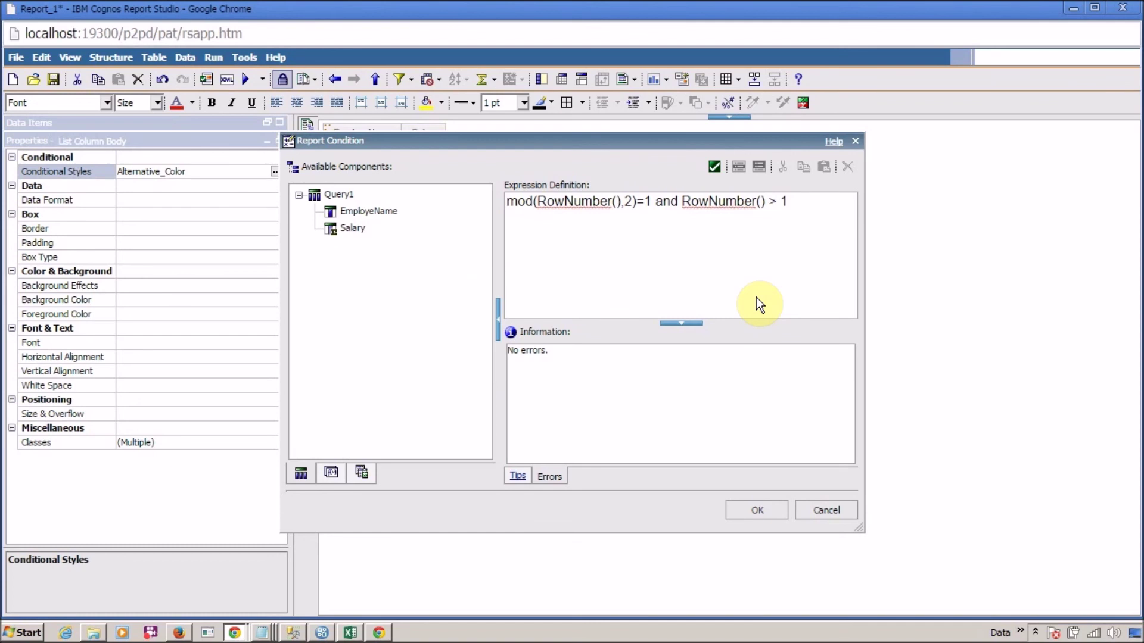
pyautogui.click(751, 508)
# - Apply the edited Alternative_Color style to both columns and run the report to examine the first row's colour
pyautogui.click(718, 455)
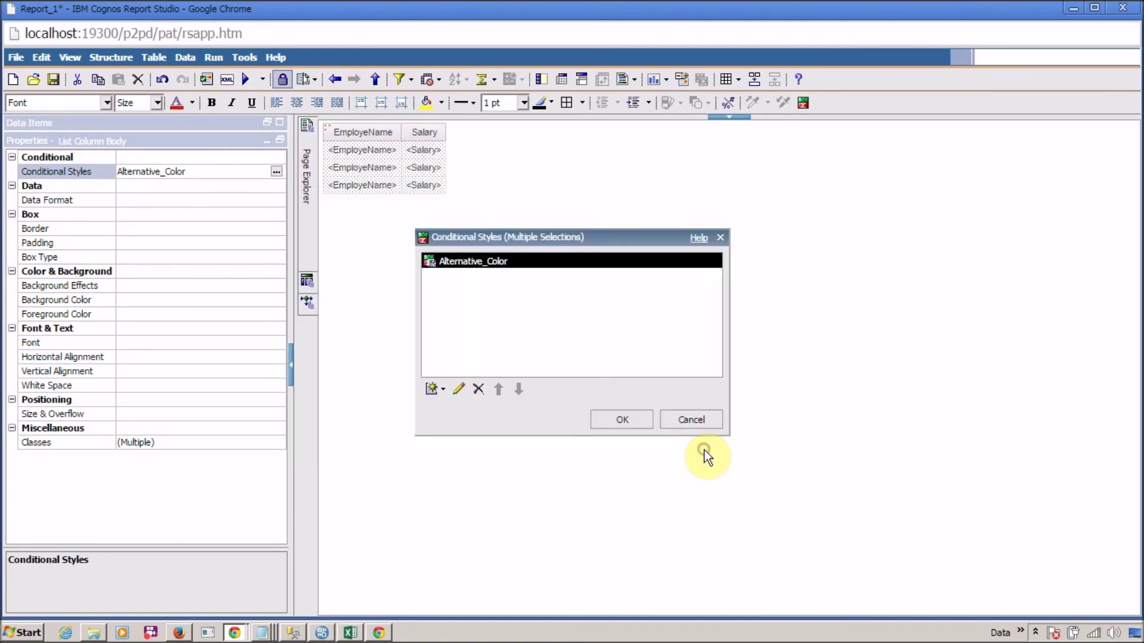
pyautogui.click(614, 422)
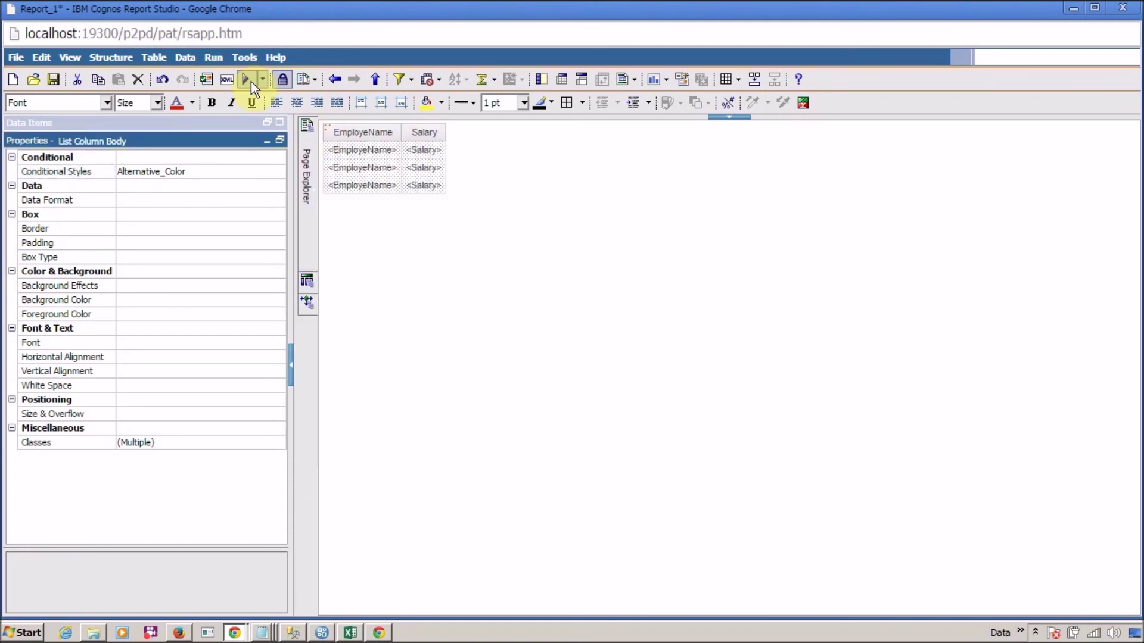
pyautogui.click(249, 80)
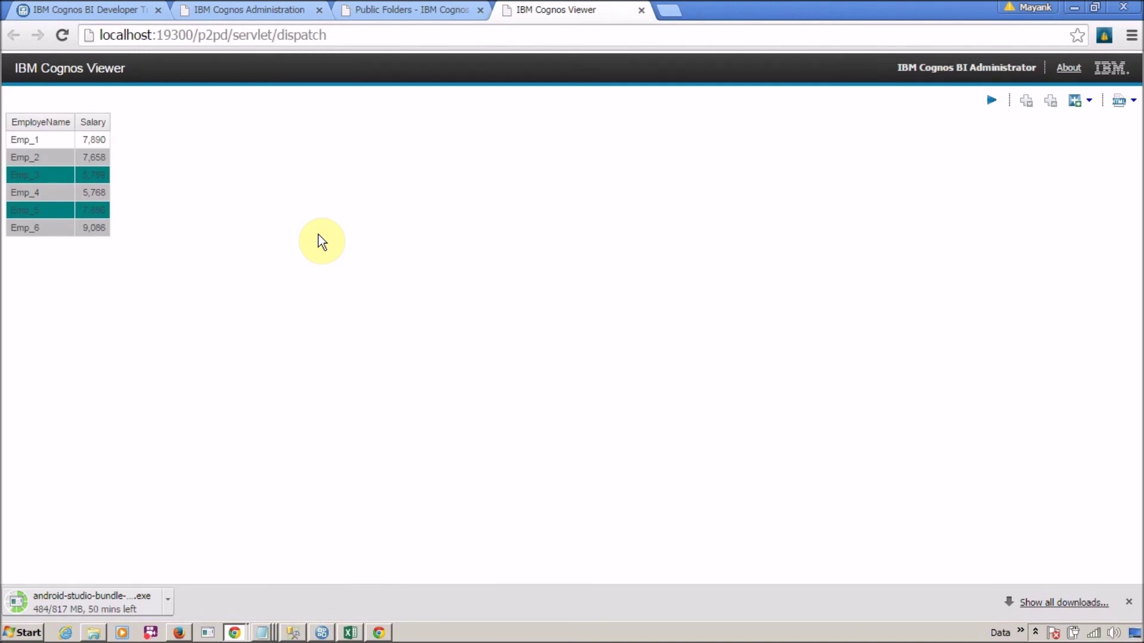